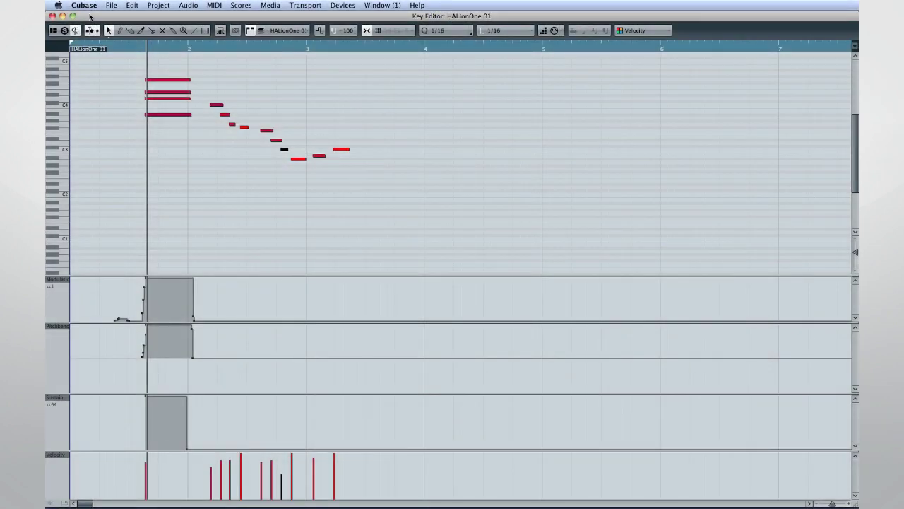
# Play the part, drag the top chord note into bar 3, and raise modulation from late bar 2
pyautogui.press('space')
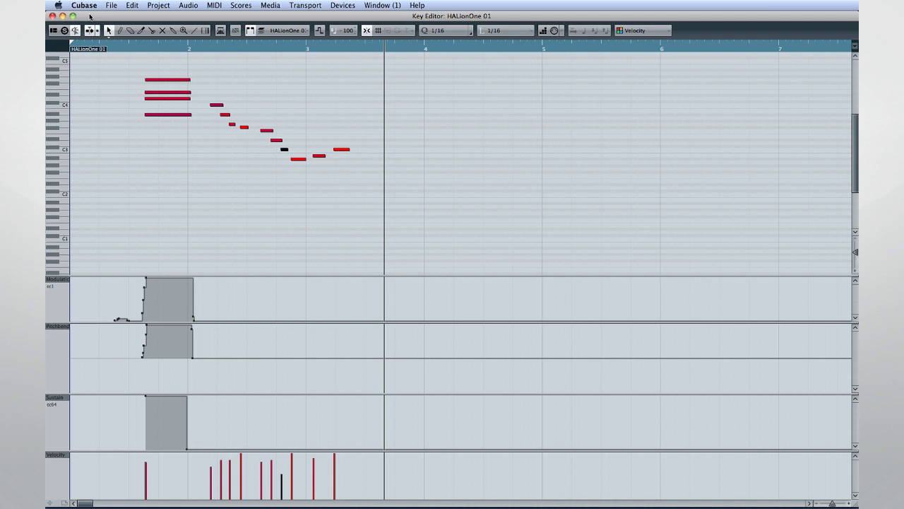
pyautogui.click(188, 80)
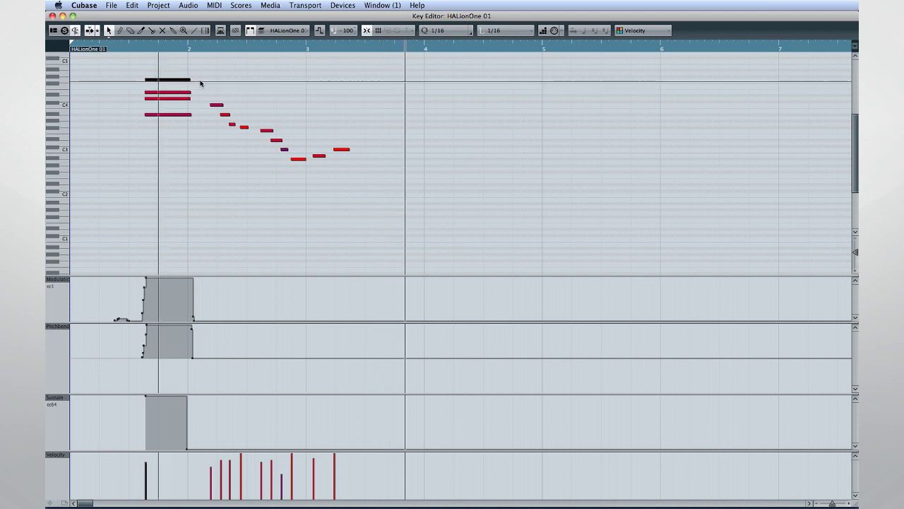
pyautogui.moveTo(160, 79); pyautogui.dragTo(372, 83)
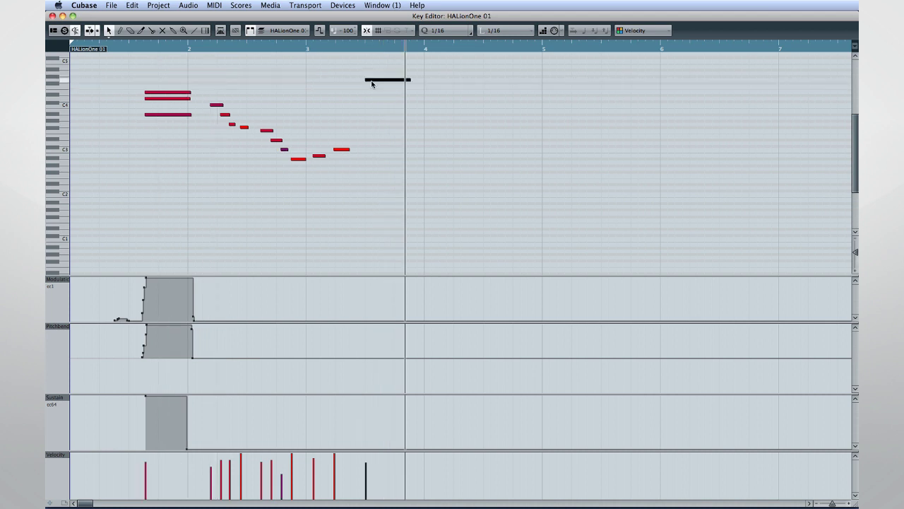
pyautogui.click(193, 319)
pyautogui.moveTo(193, 319); pyautogui.dragTo(269, 312)
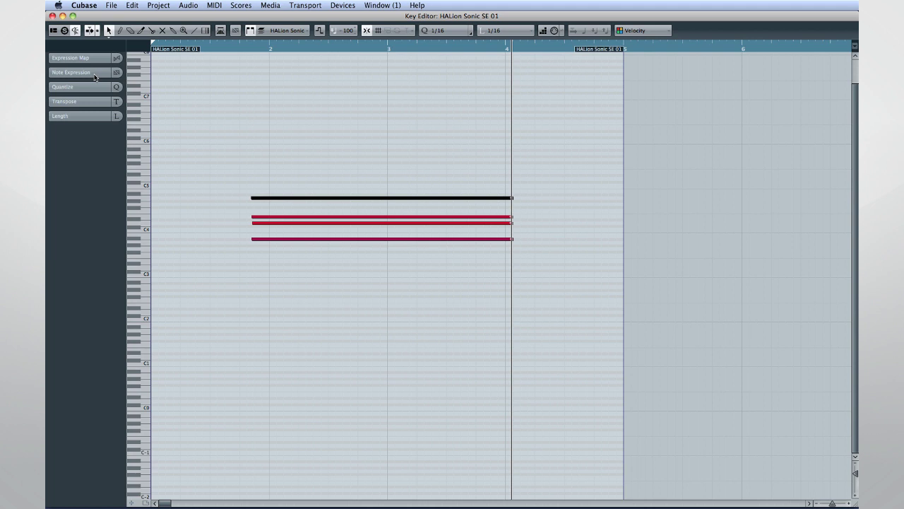
# Expand the Note Expression section and view the top note's CC 1 (Modulation) curve
pyautogui.click(94, 74)
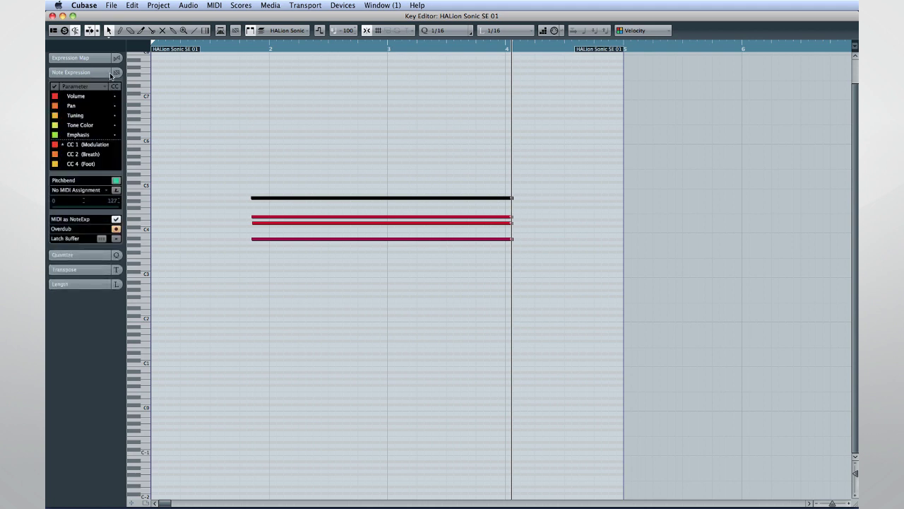
pyautogui.doubleClick(306, 198)
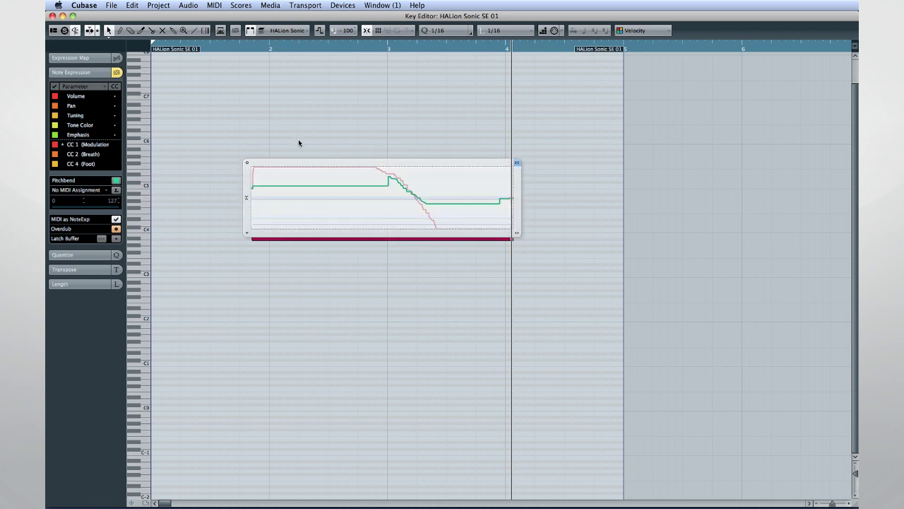
pyautogui.click(246, 234)
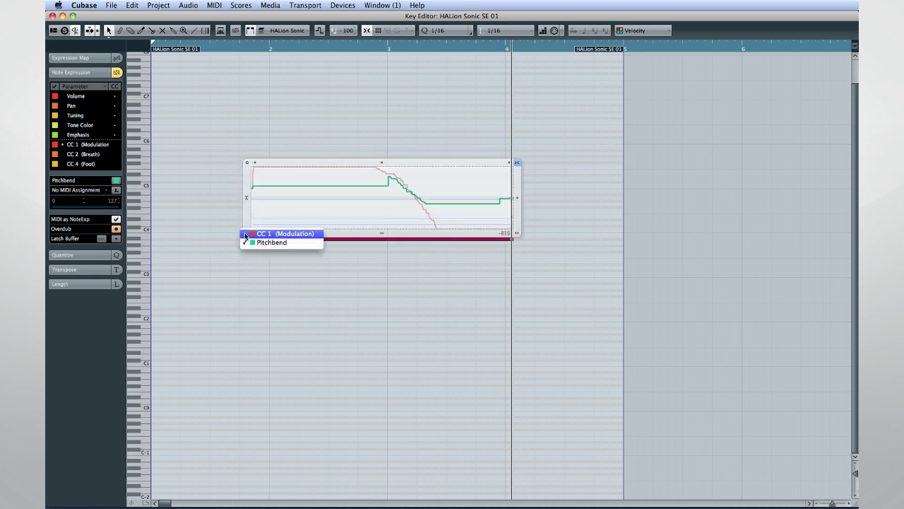
pyautogui.click(290, 237)
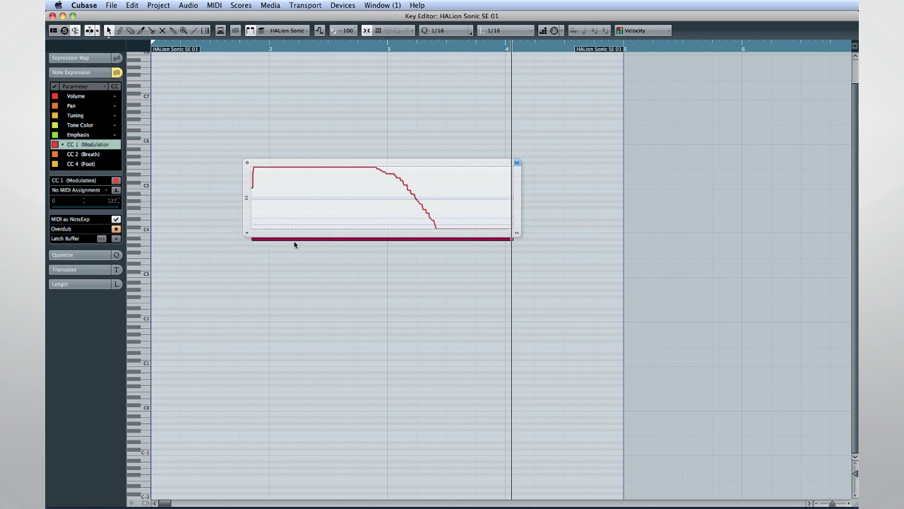
pyautogui.click(295, 244)
# Switch the upper chord note's expression display to Pitchbend and pull its curve lower
pyautogui.doubleClick(294, 219)
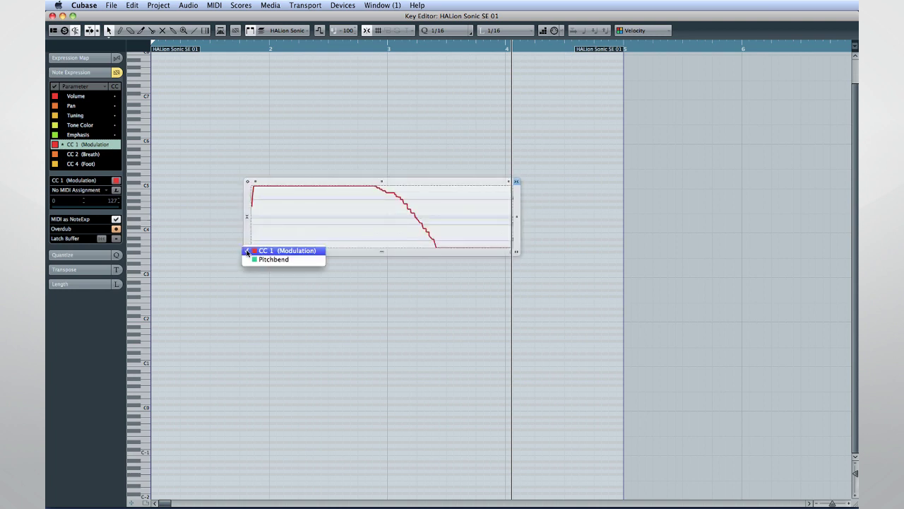
pyautogui.click(248, 253)
pyautogui.click(251, 259)
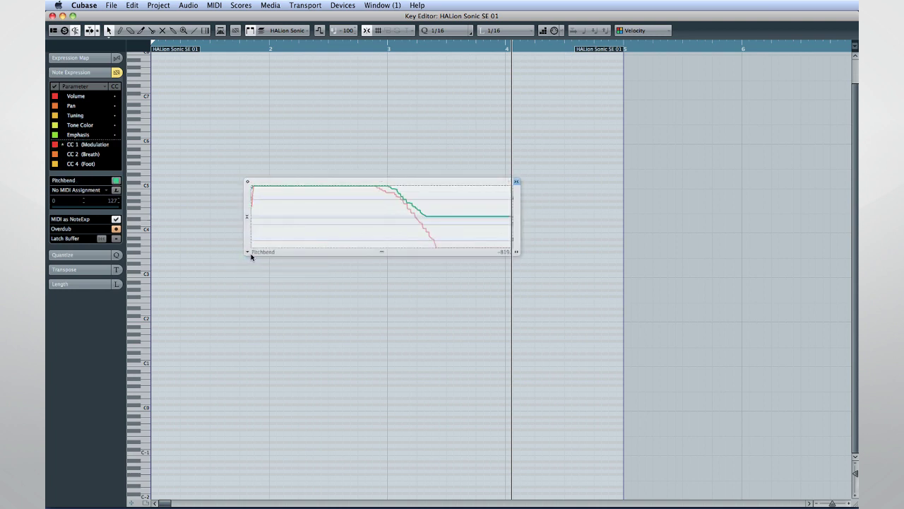
pyautogui.moveTo(397, 193); pyautogui.dragTo(400, 222)
pyautogui.click(370, 264)
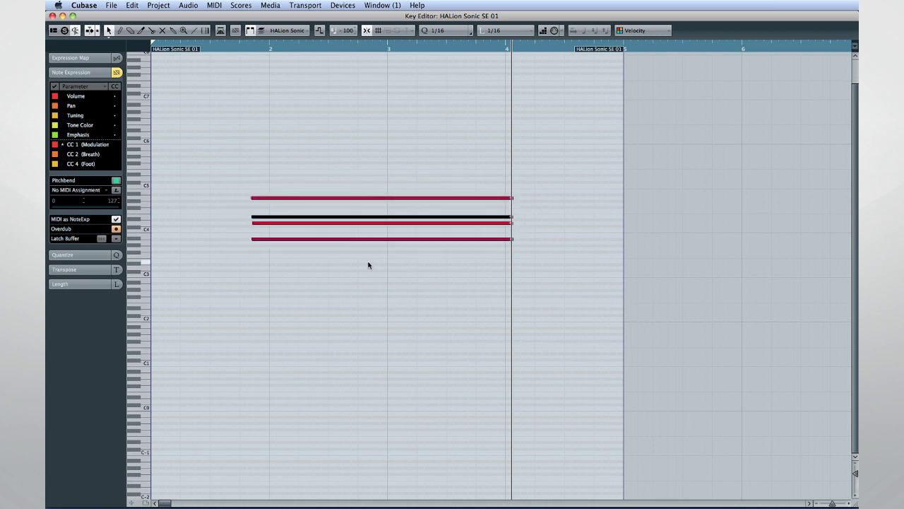
# Pull the pitchbend curves down on two more chord notes
pyautogui.doubleClick(341, 221)
pyautogui.moveTo(285, 191); pyautogui.dragTo(278, 240)
pyautogui.click(283, 271)
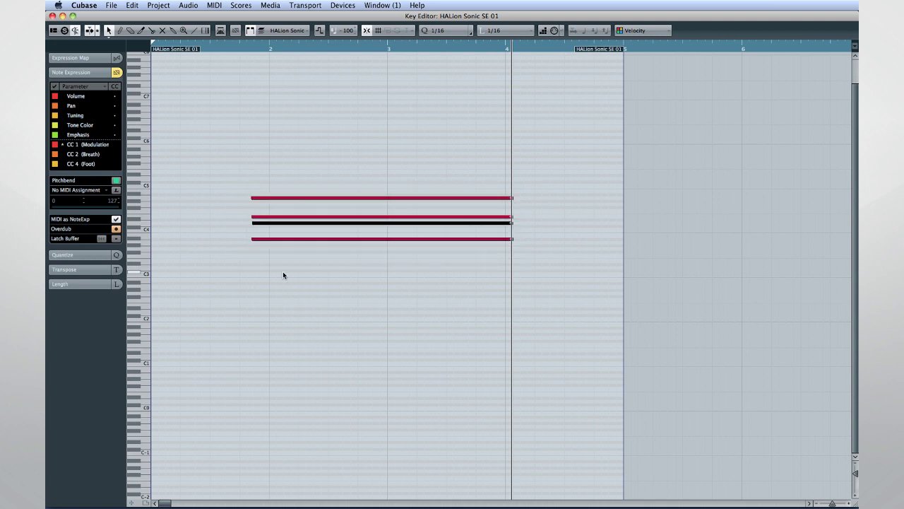
pyautogui.click(286, 240)
pyautogui.doubleClick(287, 240)
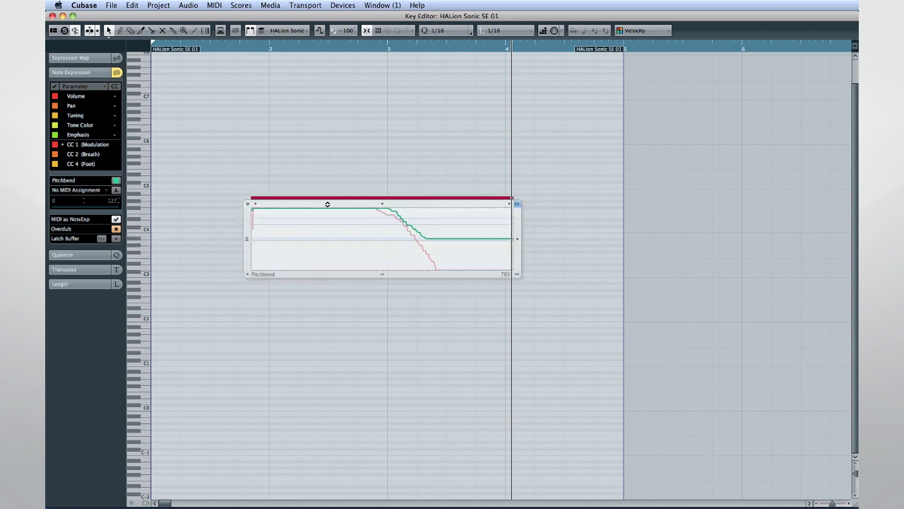
pyautogui.moveTo(398, 216); pyautogui.dragTo(289, 264)
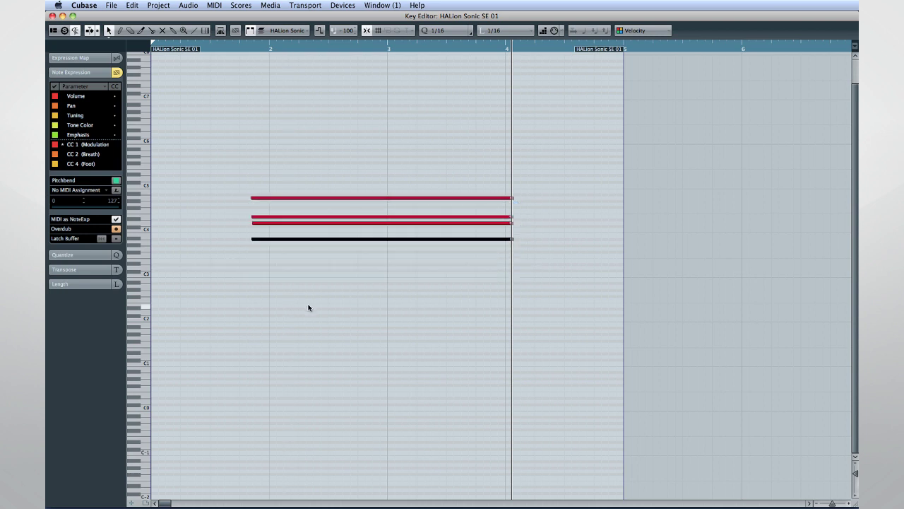
# Move a chord note higher and a bar later, enlarging the part to fit it
pyautogui.moveTo(268, 217); pyautogui.dragTo(395, 157)
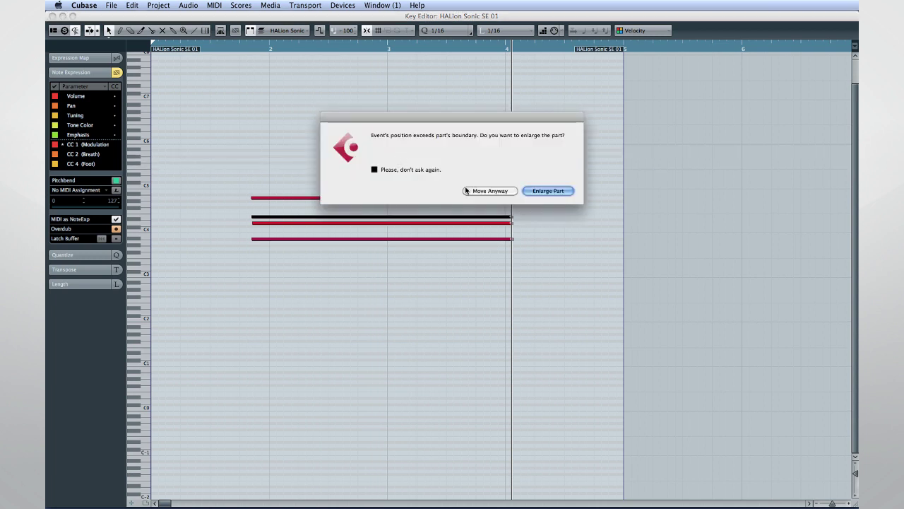
pyautogui.click(528, 192)
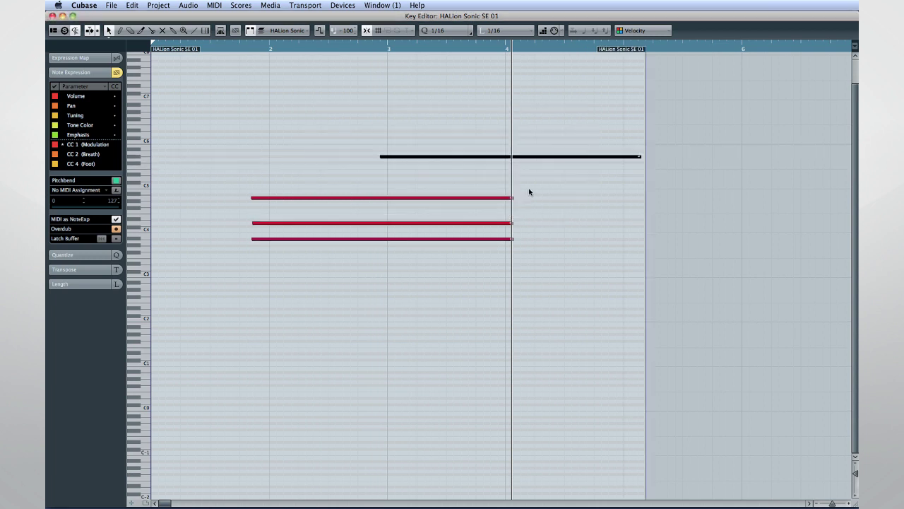
pyautogui.doubleClick(473, 157)
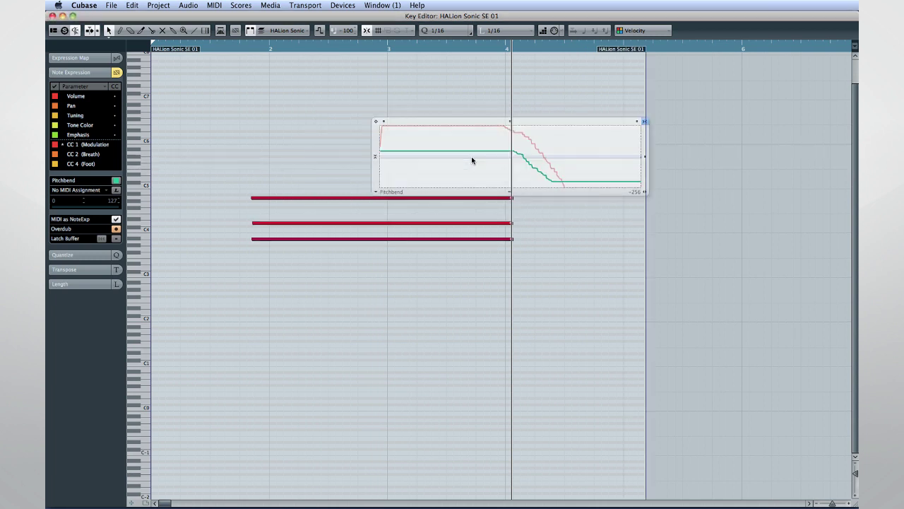
pyautogui.press('Escape')
# Open another chord note's expression curves and rescale them vertically
pyautogui.click(338, 223)
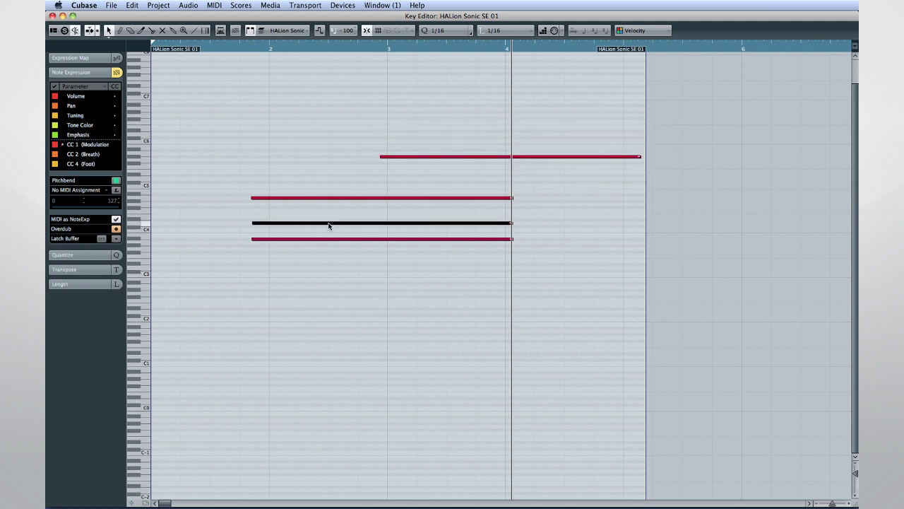
pyautogui.doubleClick(329, 223)
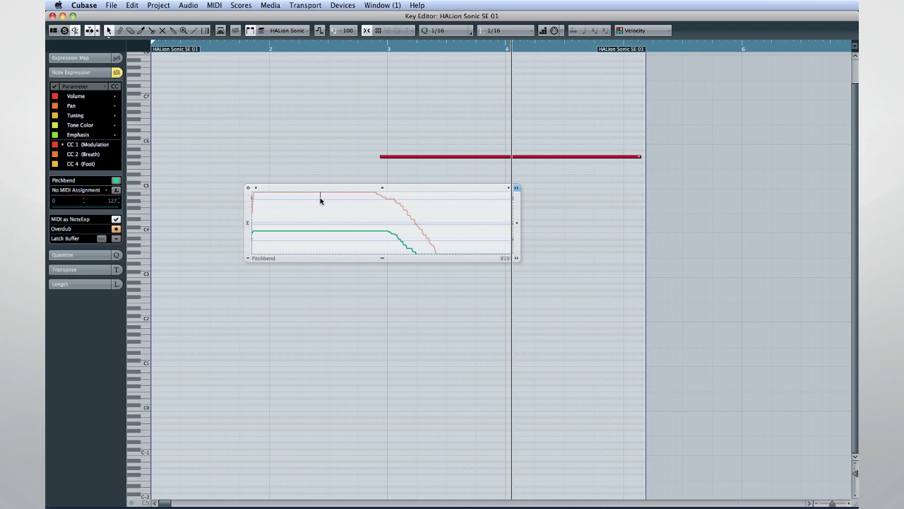
pyautogui.moveTo(337, 190); pyautogui.dragTo(337, 188)
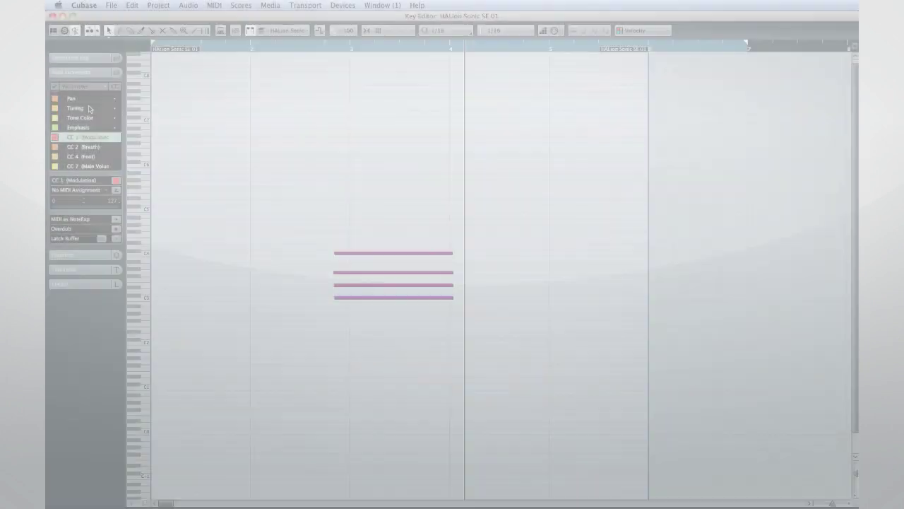
# Scroll the Inspector's parameter list and choose Pitchbend as the note expression parameter
pyautogui.scroll(-4, 89, 125)
pyautogui.scroll(-3, 90, 125)
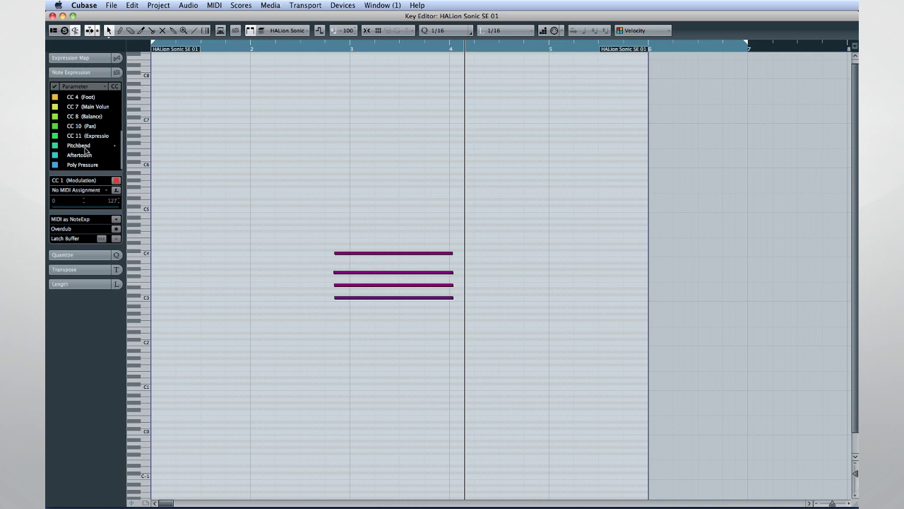
pyautogui.click(85, 147)
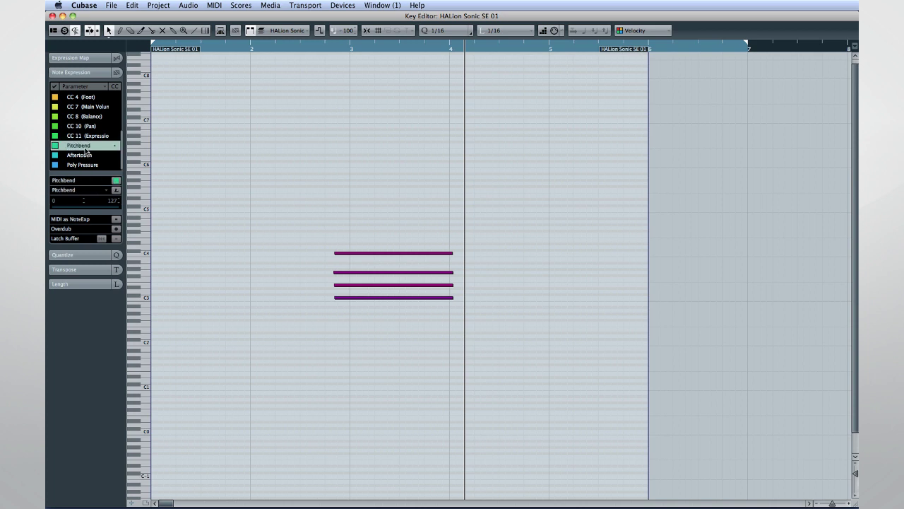
# With the Draw tool, draw a pitchbend wobble on the top chord note
pyautogui.doubleClick(348, 252)
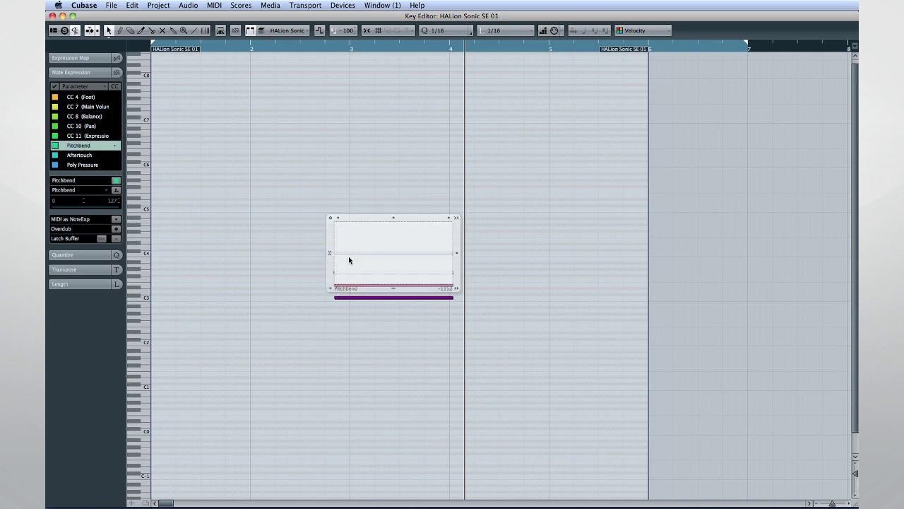
pyautogui.rightClick(348, 256)
pyautogui.click(360, 254)
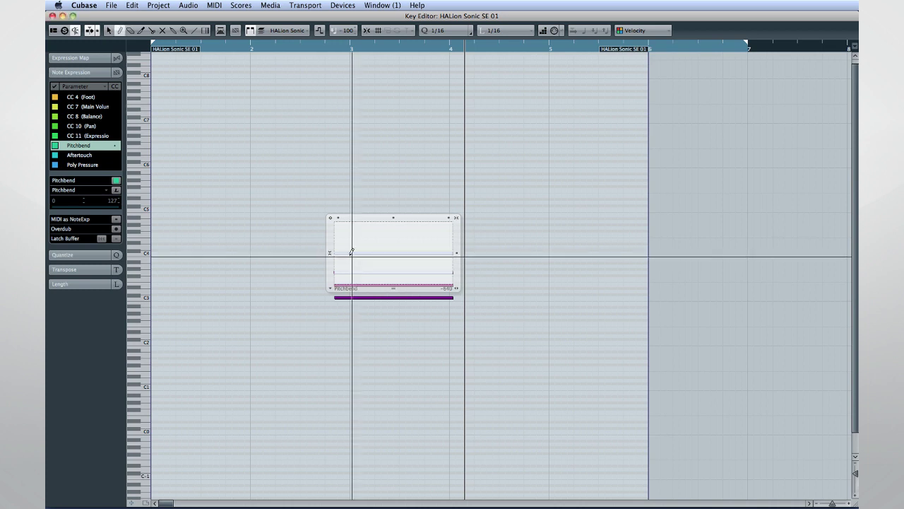
pyautogui.moveTo(345, 256)
pyautogui.mouseDown()
pyautogui.moveTo(375, 233)
pyautogui.moveTo(399, 274)
pyautogui.moveTo(426, 246)
pyautogui.mouseUp()
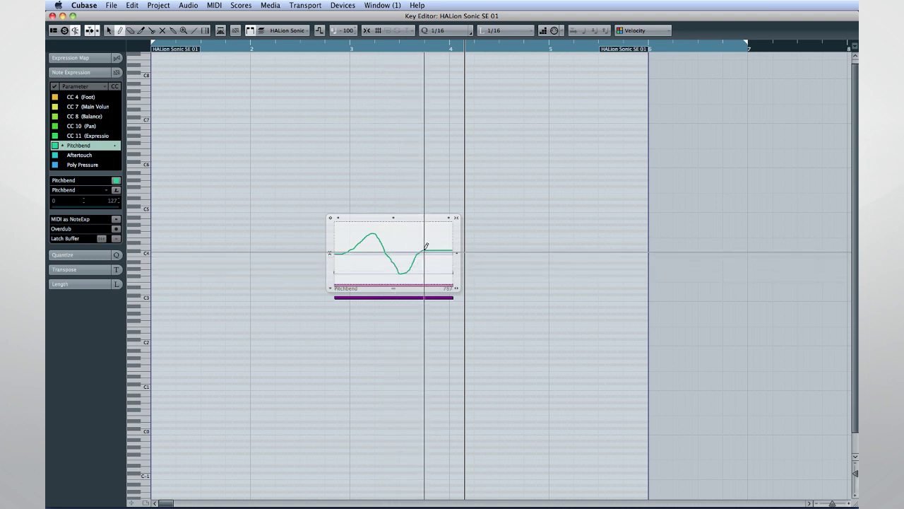
pyautogui.click(330, 200)
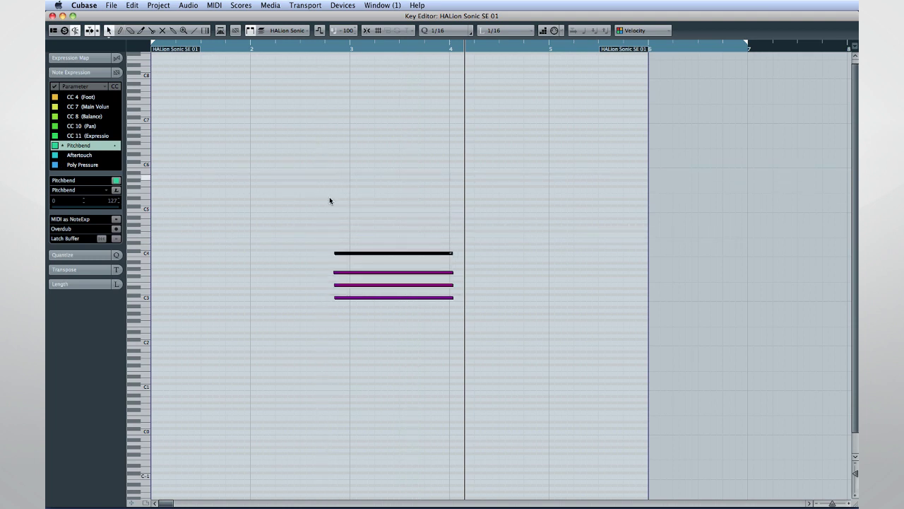
# Select the top C4 note and draw a rising Pitchbend curve across it
pyautogui.click(338, 273)
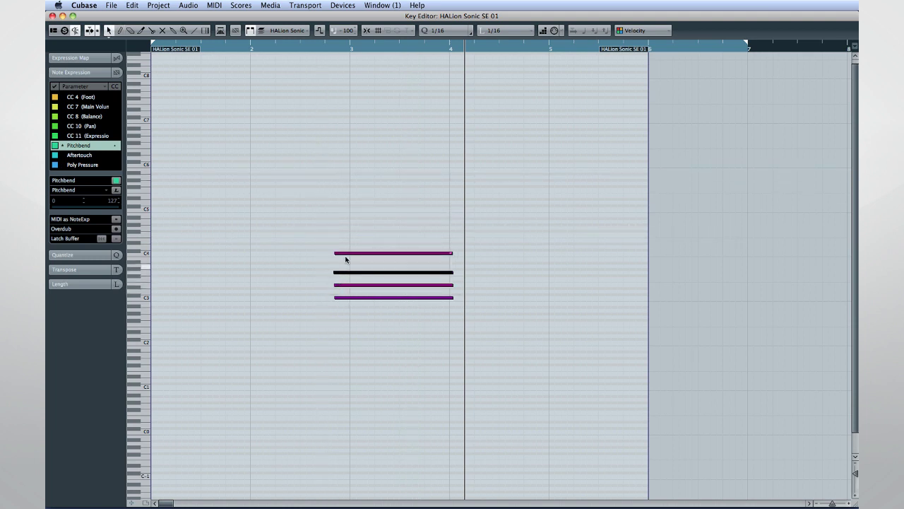
pyautogui.click(346, 254)
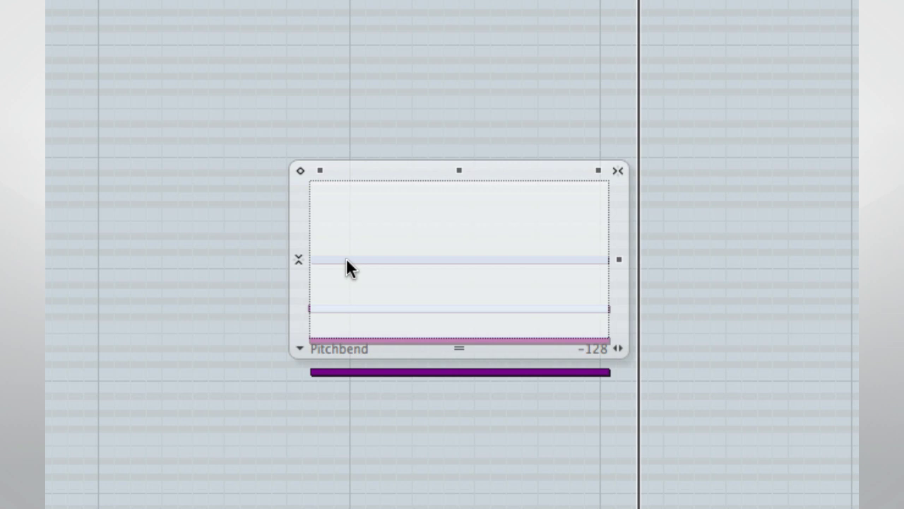
pyautogui.rightClick(345, 262)
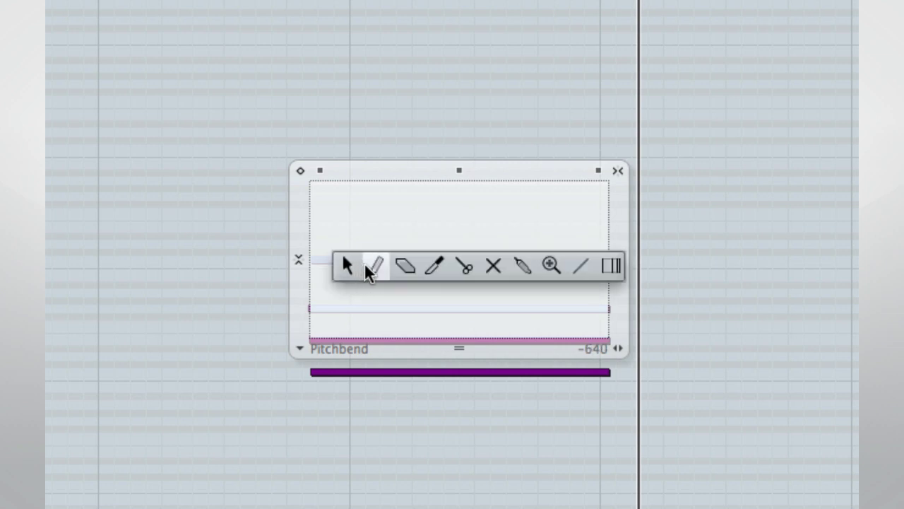
pyautogui.click(367, 266)
pyautogui.moveTo(332, 262)
pyautogui.mouseDown()
pyautogui.moveTo(412, 210)
pyautogui.moveTo(472, 309)
pyautogui.moveTo(495, 305)
pyautogui.moveTo(517, 262)
pyautogui.moveTo(537, 257)
pyautogui.mouseUp()
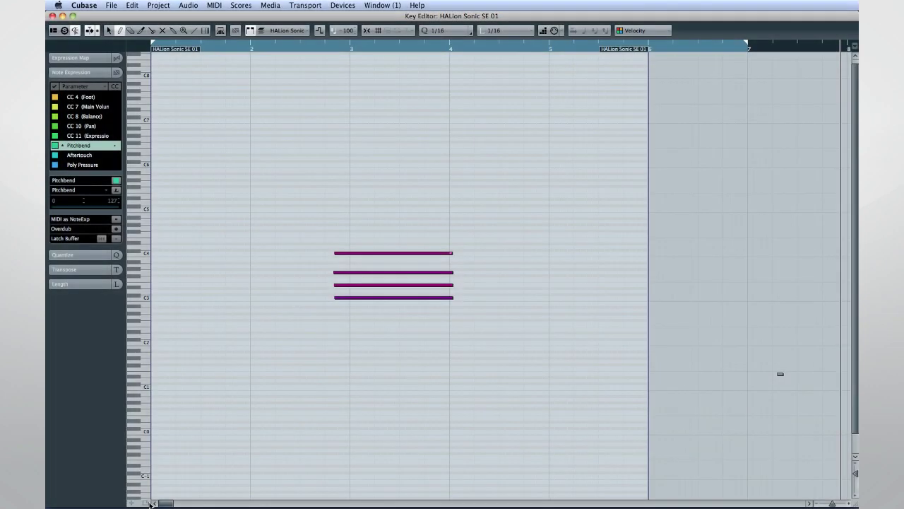
# In Expression Map Setup, rename the Untitled map to 'My Map'
pyautogui.click(88, 72)
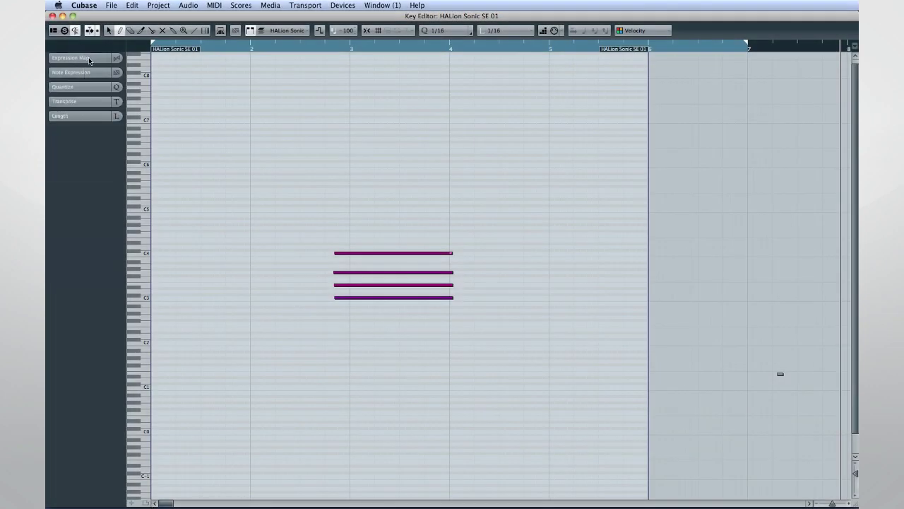
pyautogui.click(89, 61)
pyautogui.click(82, 71)
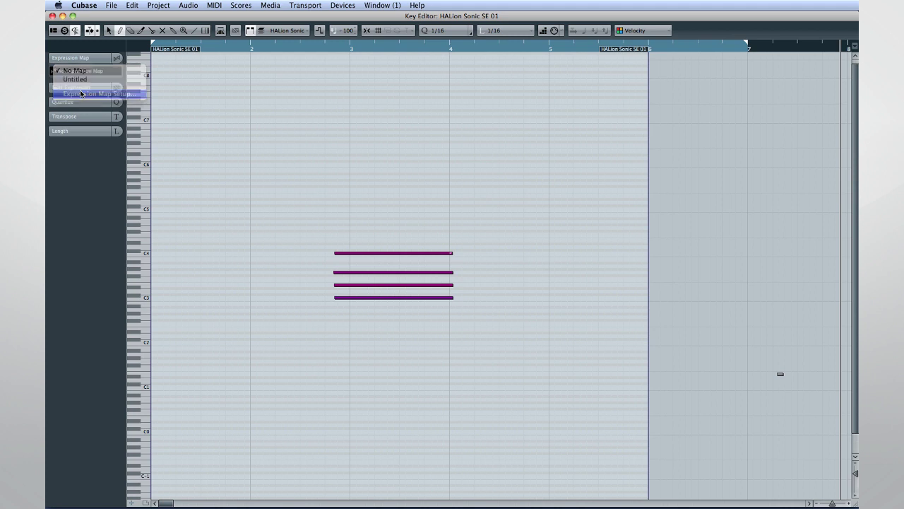
pyautogui.click(81, 93)
pyautogui.doubleClick(240, 122)
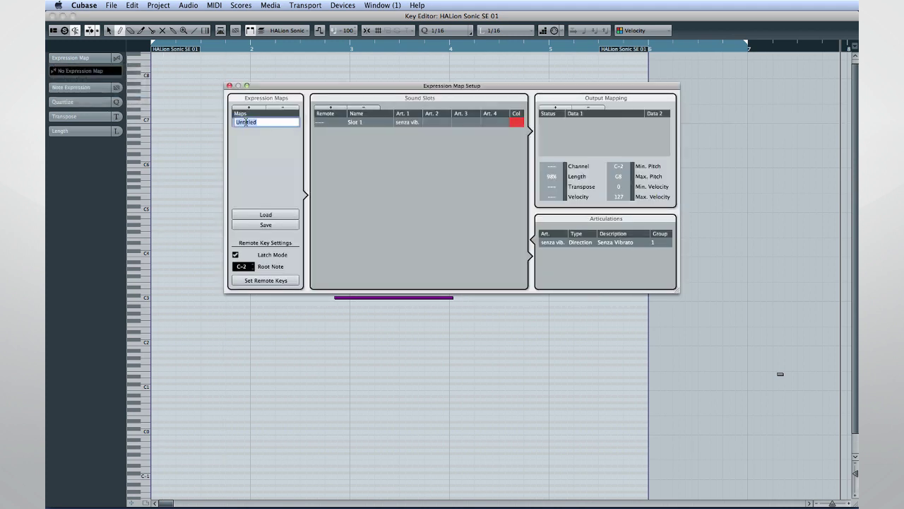
pyautogui.write('My Map')
pyautogui.press('Return')
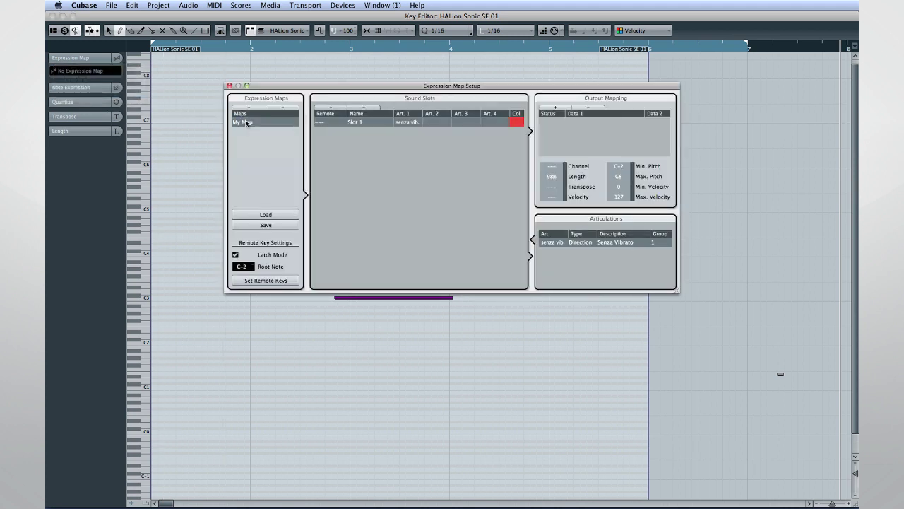
# Set the first slot's articulations to Pizzicato, Mordent and Sforzato, then close the setup
pyautogui.click(418, 124)
pyautogui.moveTo(424, 158)
pyautogui.click(522, 173)
pyautogui.click(442, 123)
pyautogui.moveTo(456, 147)
pyautogui.click(551, 168)
pyautogui.click(466, 122)
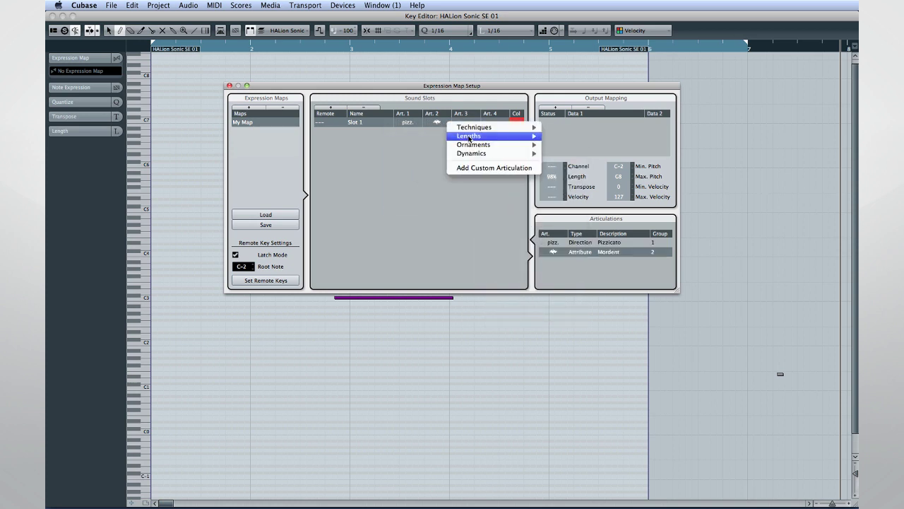
pyautogui.moveTo(495, 153)
pyautogui.click(569, 176)
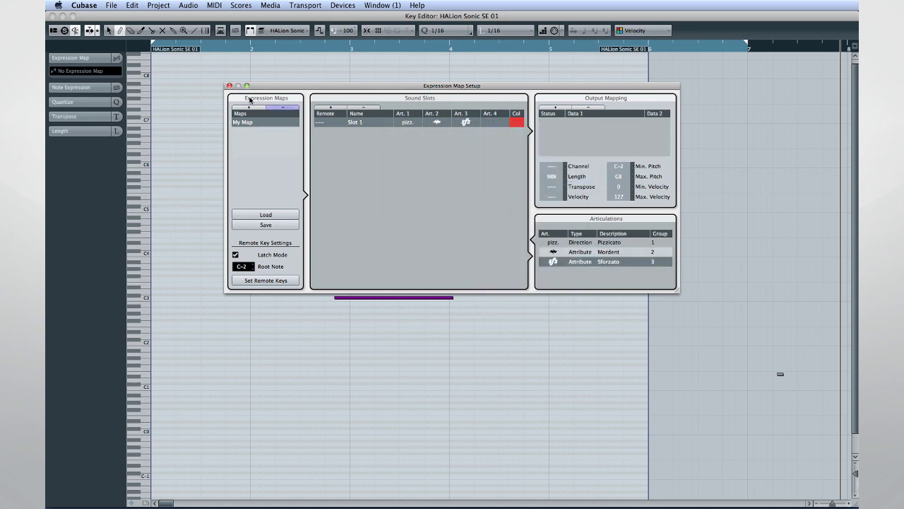
pyautogui.click(229, 85)
# Draw pppp, mf and a later marking in the Articulations/Dynamics lane, then open pppp's popup
pyautogui.click(131, 502)
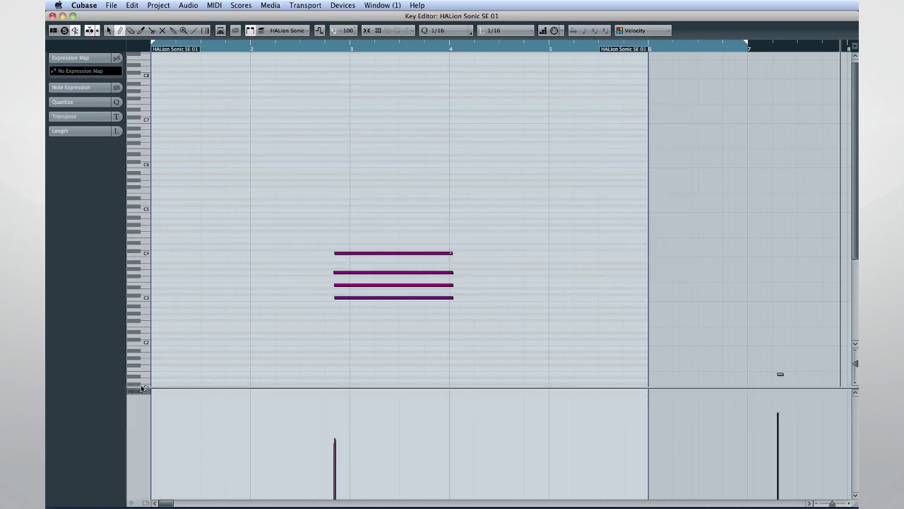
pyautogui.rightClick(208, 417)
pyautogui.click(217, 414)
pyautogui.click(220, 442)
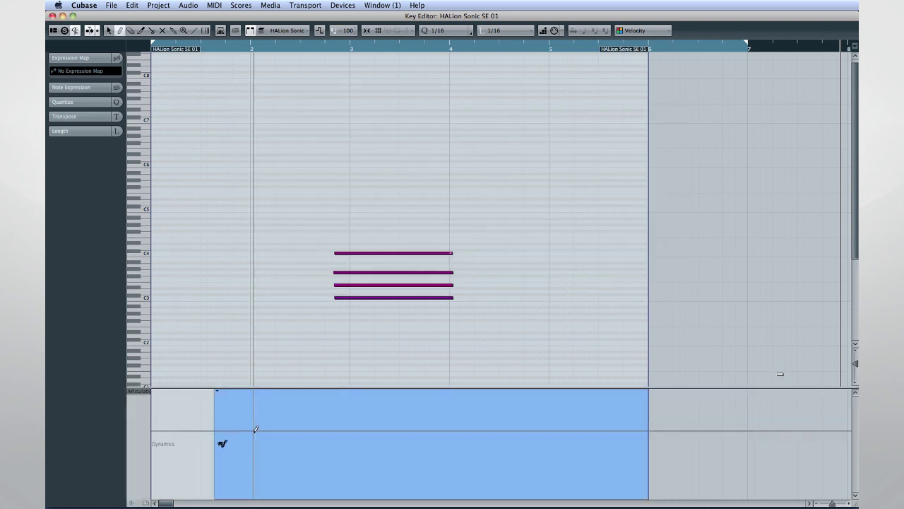
pyautogui.click(731, 442)
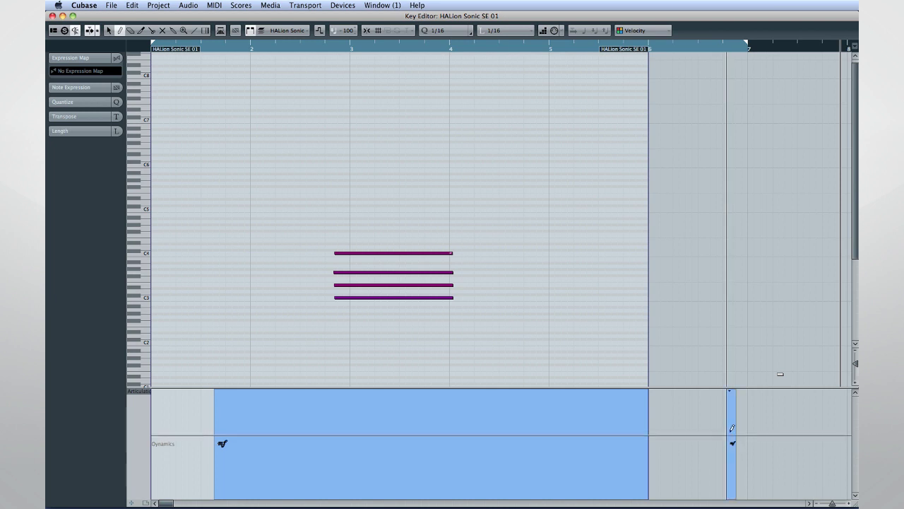
pyautogui.click(175, 443)
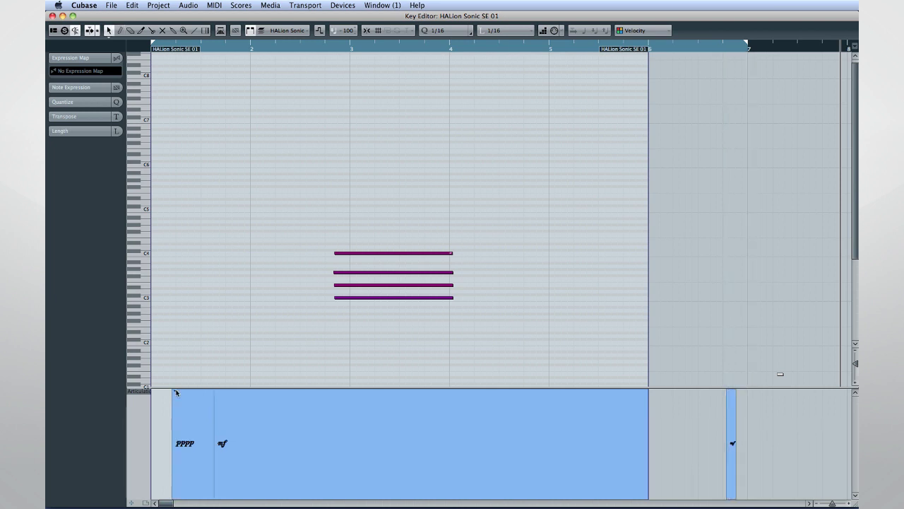
pyautogui.click(178, 395)
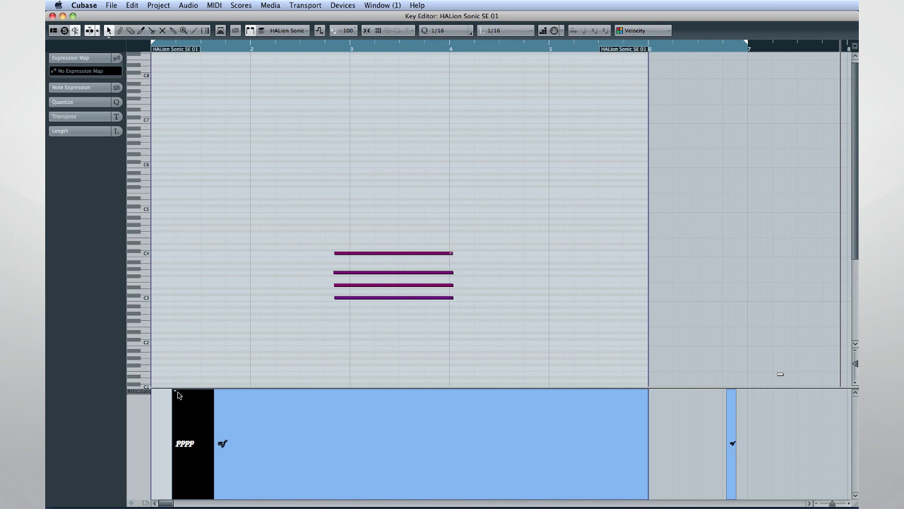
pyautogui.click(176, 393)
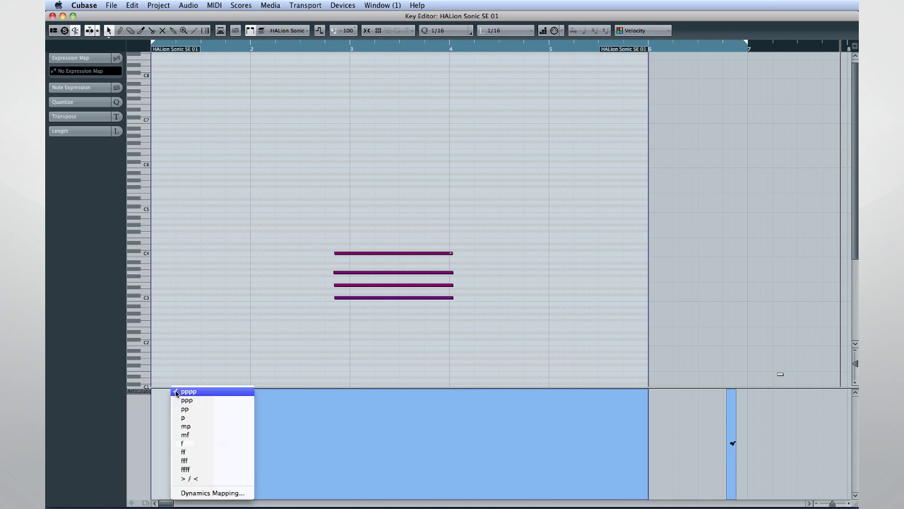
# Edit pppp, pp and ff Volume and mp Controller values in Dynamics Mapping, then confirm
pyautogui.click(212, 492)
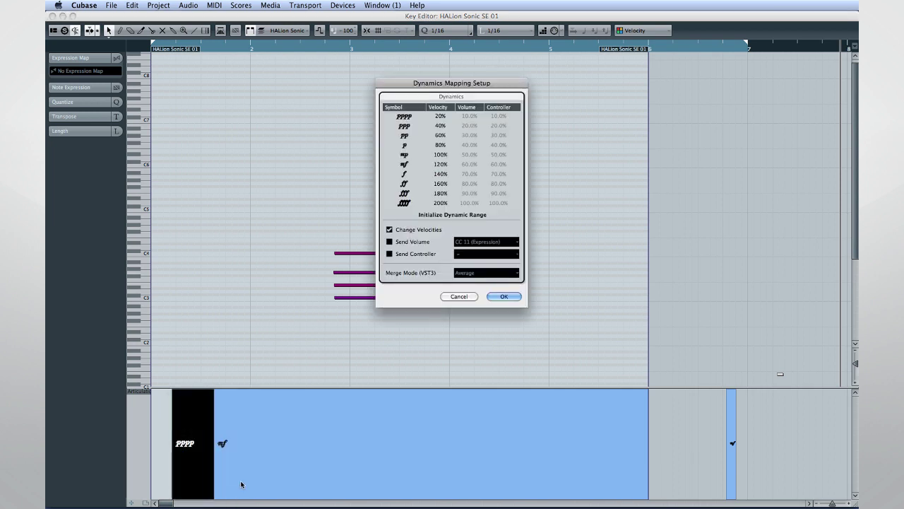
pyautogui.click(459, 114)
pyautogui.click(466, 135)
pyautogui.click(488, 154)
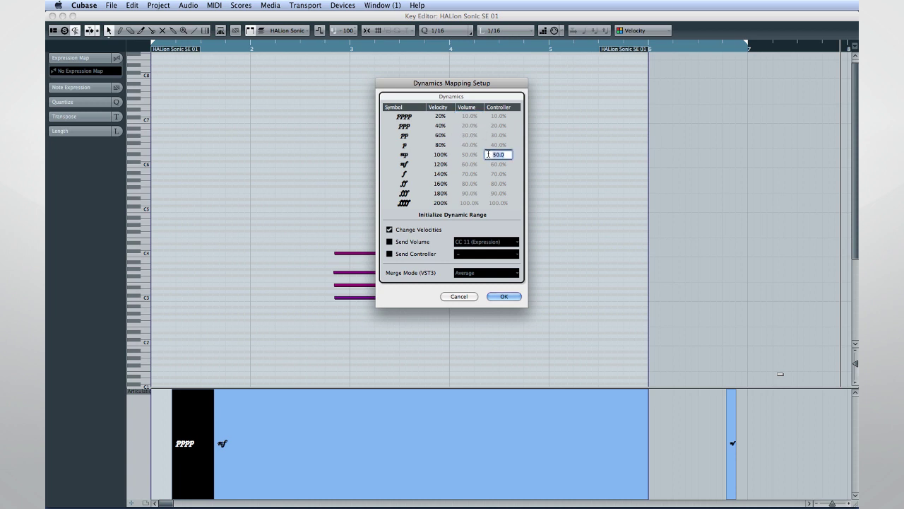
pyautogui.click(466, 185)
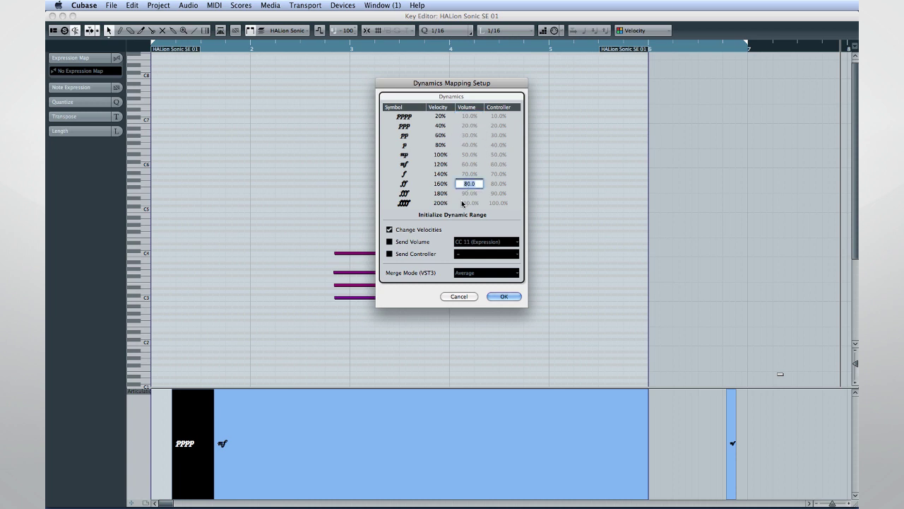
pyautogui.click(501, 296)
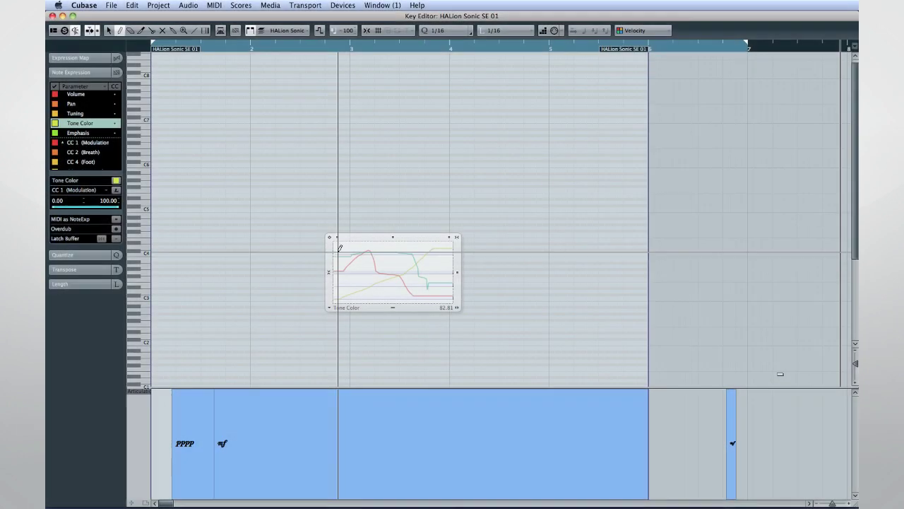
pyautogui.moveTo(339, 255)
pyautogui.mouseDown()
pyautogui.moveTo(399, 293)
pyautogui.moveTo(443, 258)
pyautogui.mouseUp()
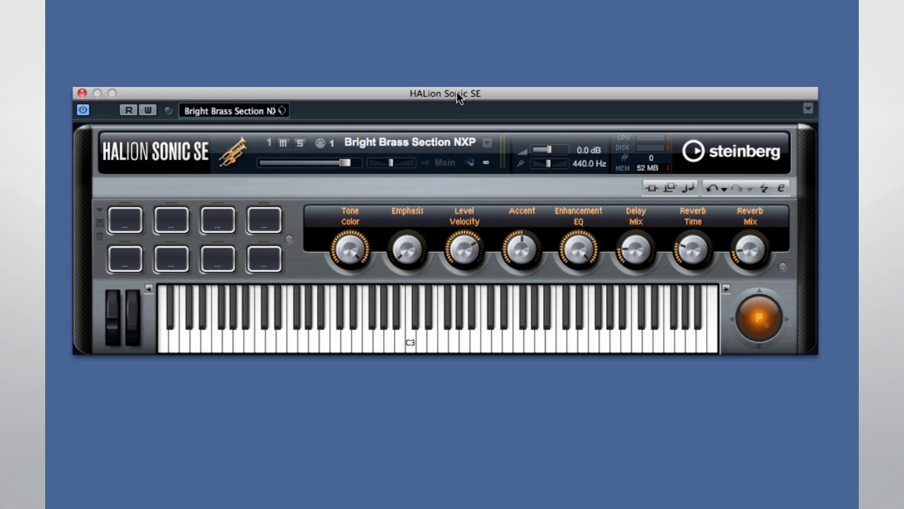
# Search the HALion Sonic SE presets for 'pick' and load Nylon Finger Picking
pyautogui.click(244, 117)
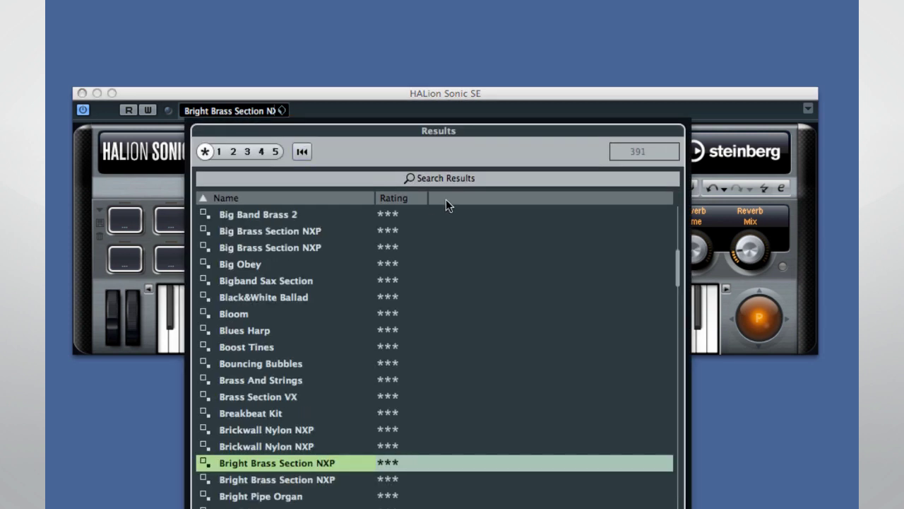
pyautogui.click(449, 181)
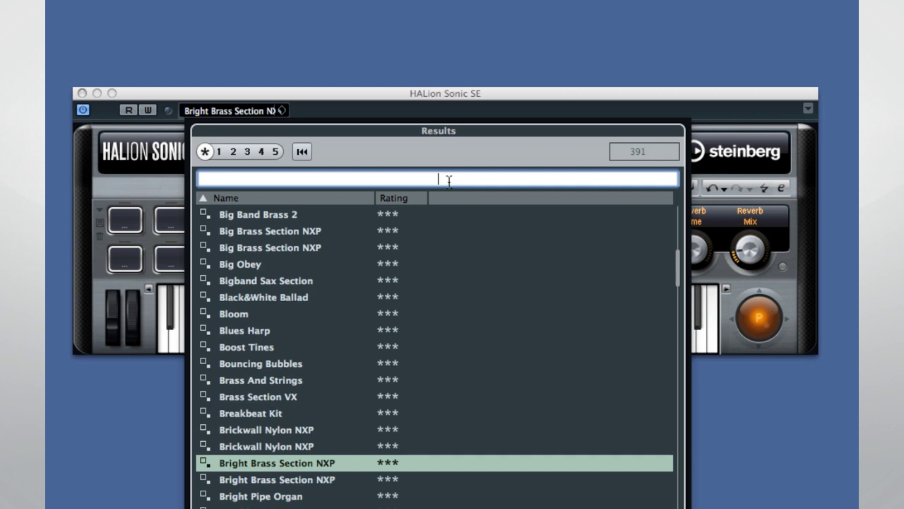
pyautogui.write('pick')
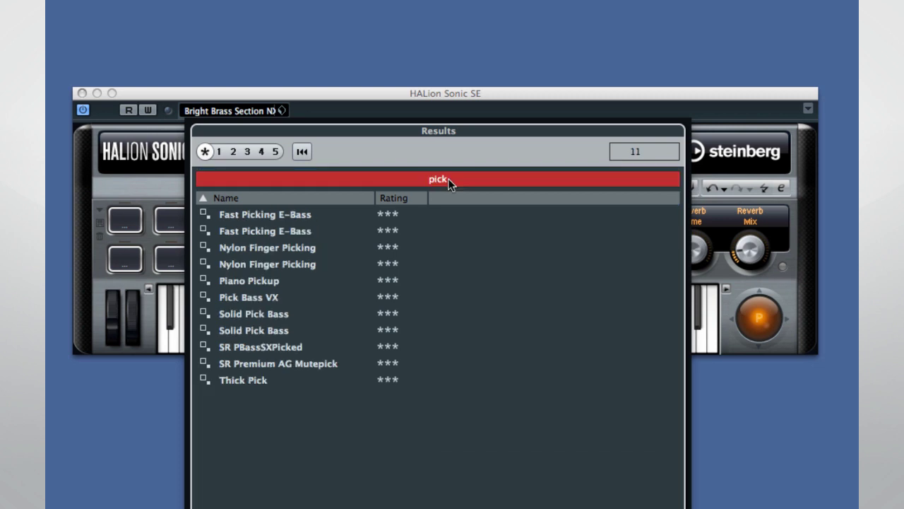
pyautogui.click(270, 249)
pyautogui.doubleClick(270, 249)
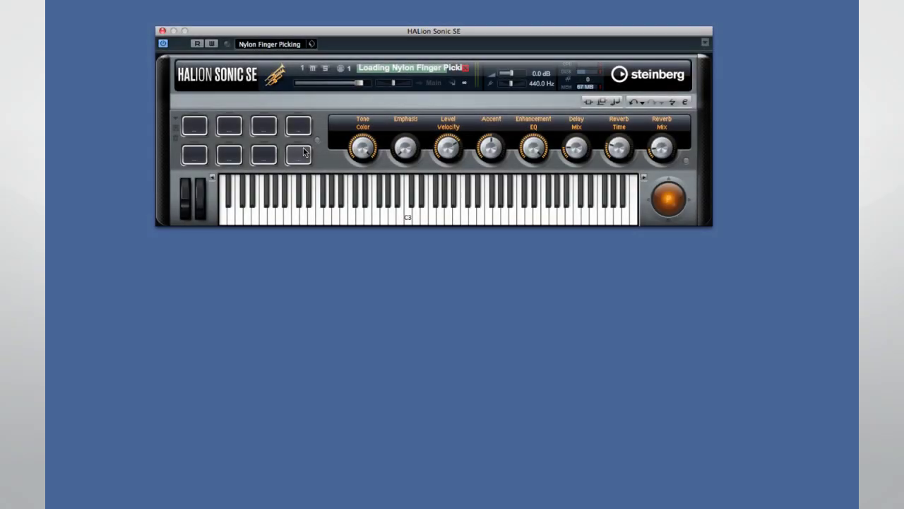
# Expand HALion Sonic SE to the program rack and browse slot 2's programs
pyautogui.click(684, 103)
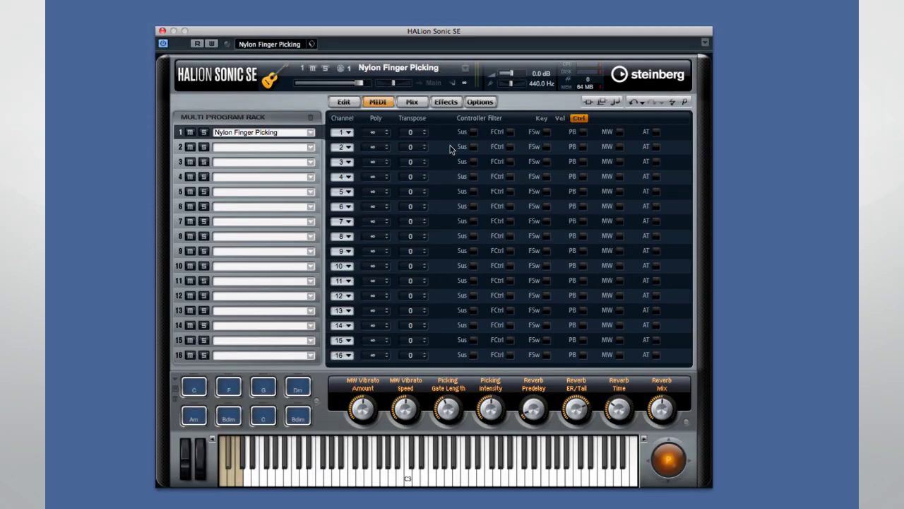
pyautogui.click(309, 147)
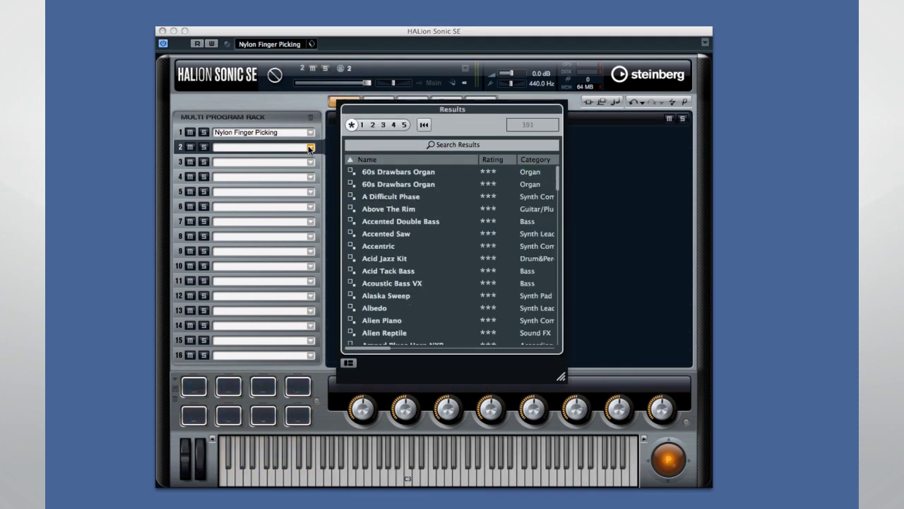
pyautogui.click(668, 197)
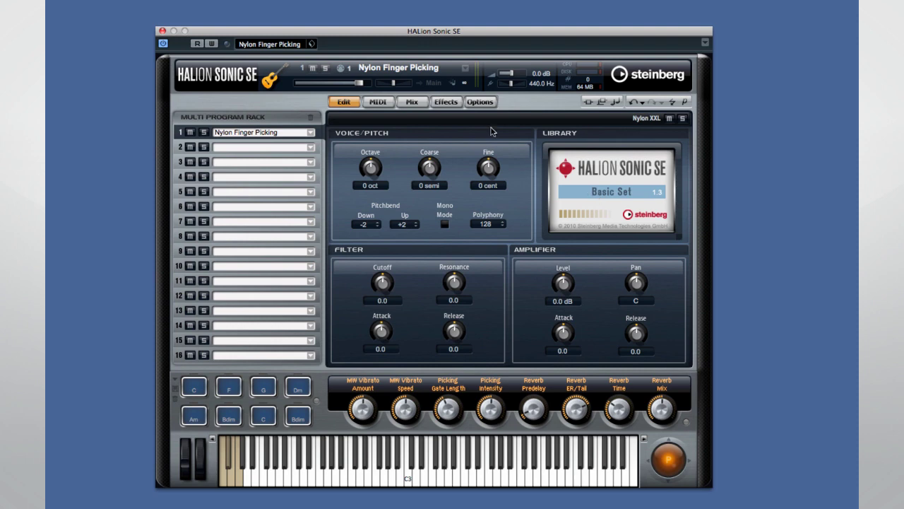
# View the Mix, Effects, Options, MIDI and Edit pages, then switch to the compact player view
pyautogui.click(419, 103)
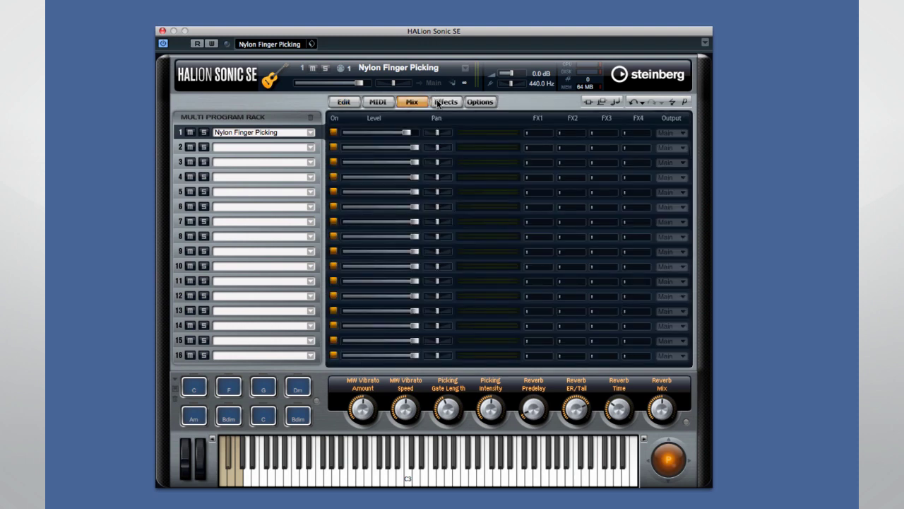
pyautogui.click(438, 104)
pyautogui.click(470, 103)
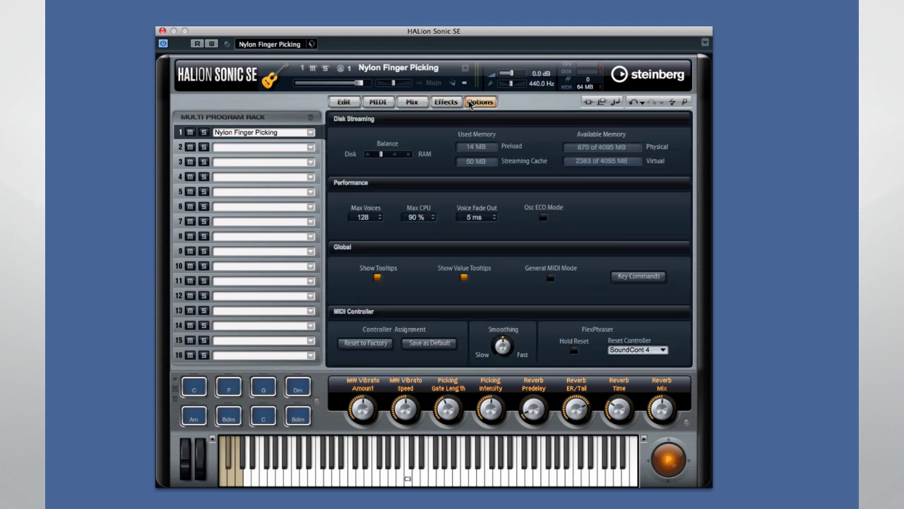
pyautogui.click(378, 102)
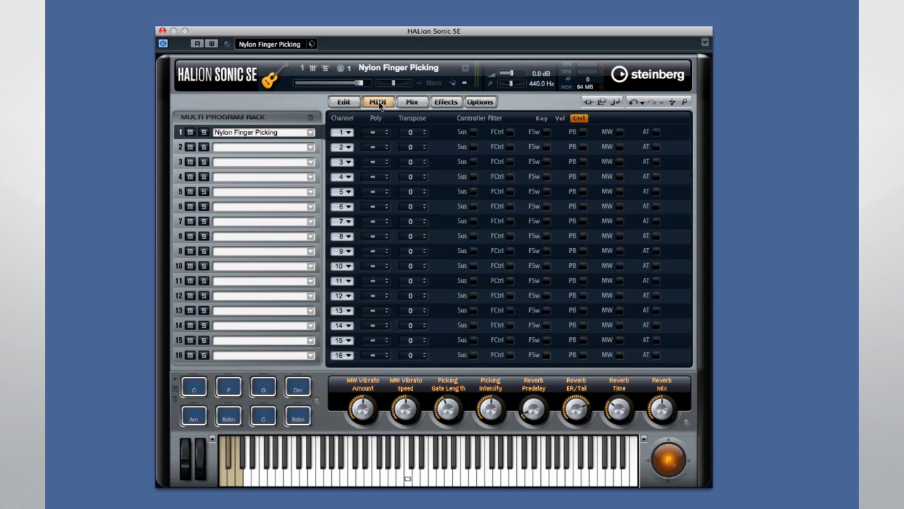
pyautogui.click(343, 103)
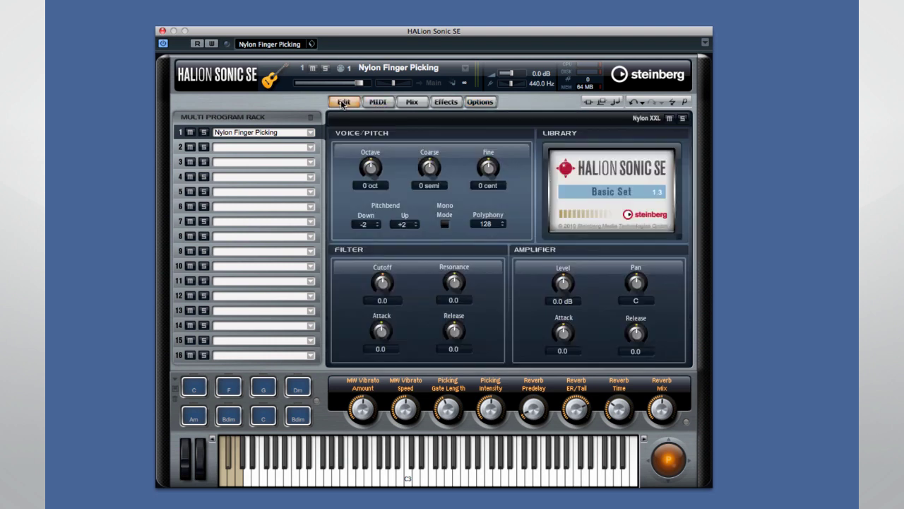
pyautogui.click(685, 103)
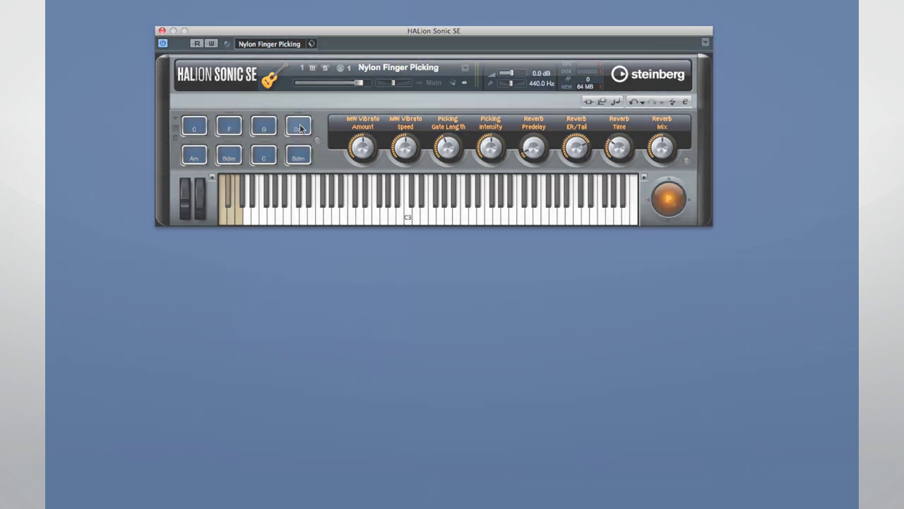
# Play the Dm and then the G guitar chord pads in HALion Sonic SE
pyautogui.click(300, 127)
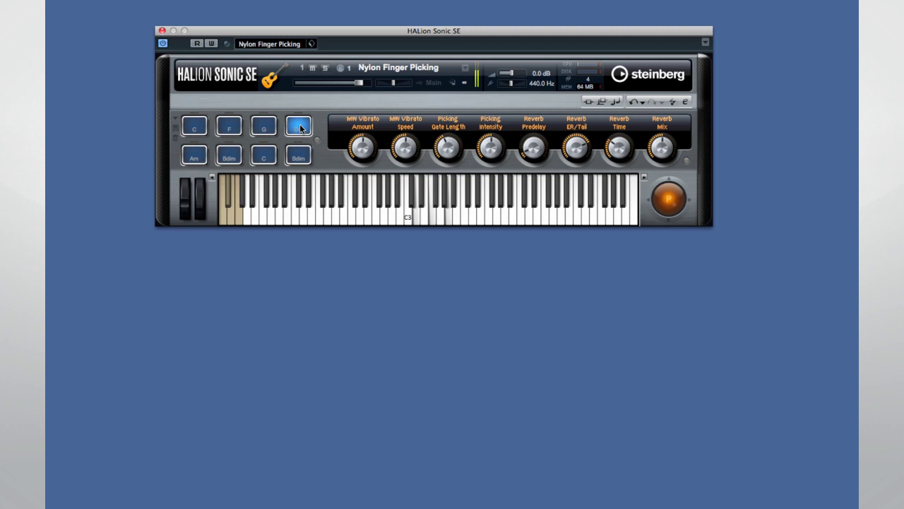
pyautogui.click(266, 125)
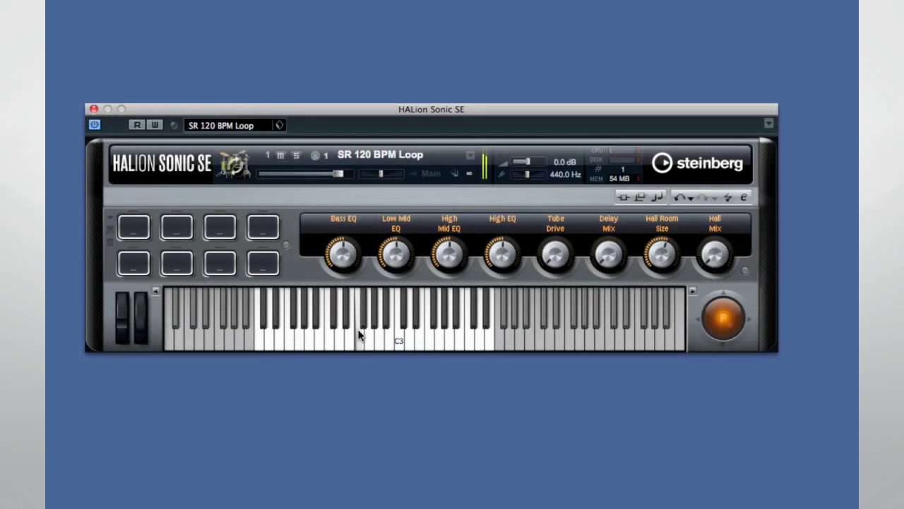
# Trigger the SR 120 BPM drum loop and a second loop variation from two keyboard keys
pyautogui.click(390, 332)
pyautogui.click(308, 338)
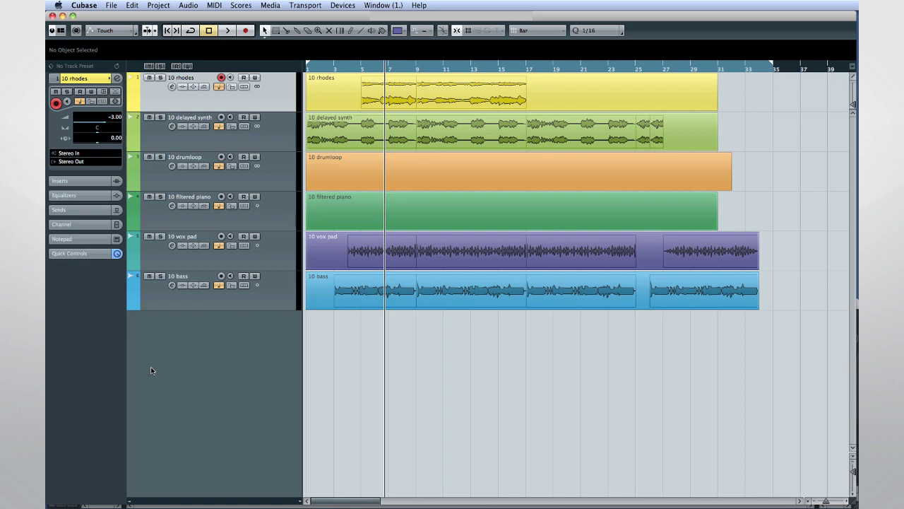
# Add a folder track and place it above the 10 rhodes track
pyautogui.click(158, 6)
pyautogui.moveTo(167, 16)
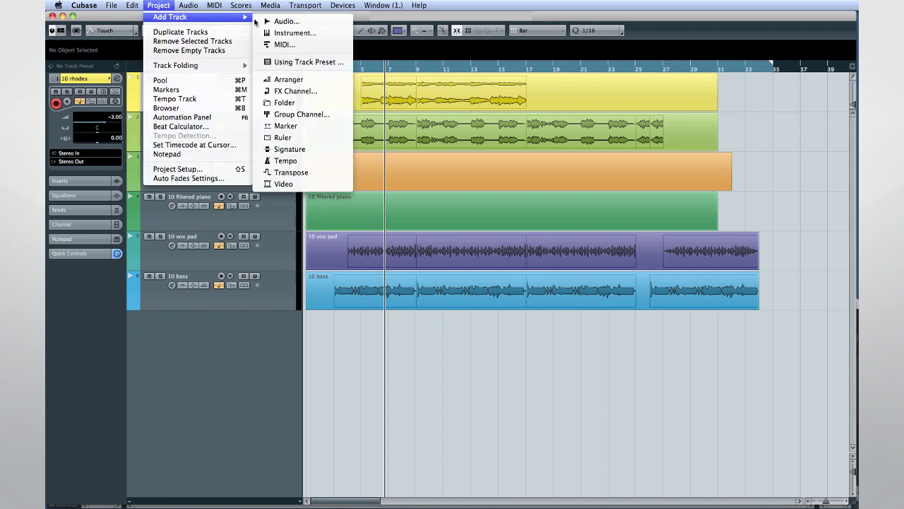
pyautogui.click(271, 106)
pyautogui.moveTo(275, 124); pyautogui.dragTo(276, 103)
# Select all six tracks from 10 rhodes to 10 bass and move them into a new folder
pyautogui.click(275, 116)
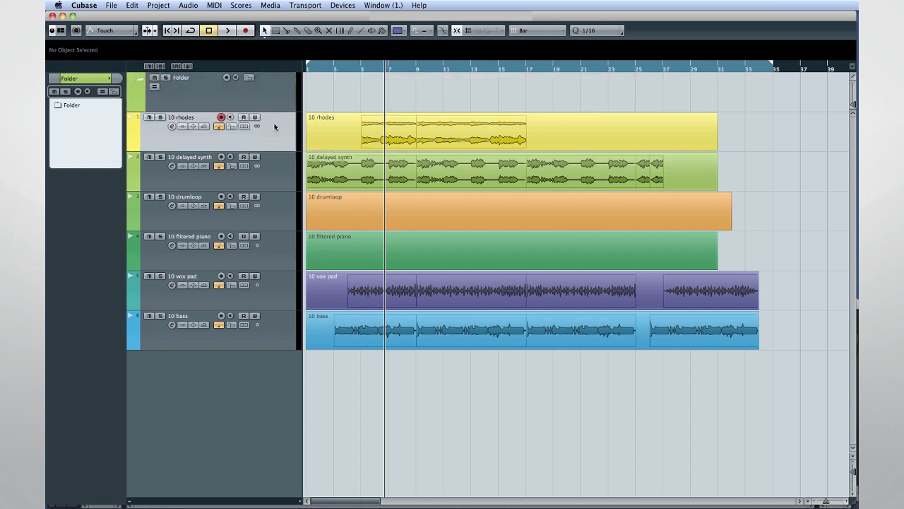
pyautogui.keyDown('shift'); pyautogui.click(279, 315); pyautogui.keyUp('shift')
pyautogui.rightClick(277, 171)
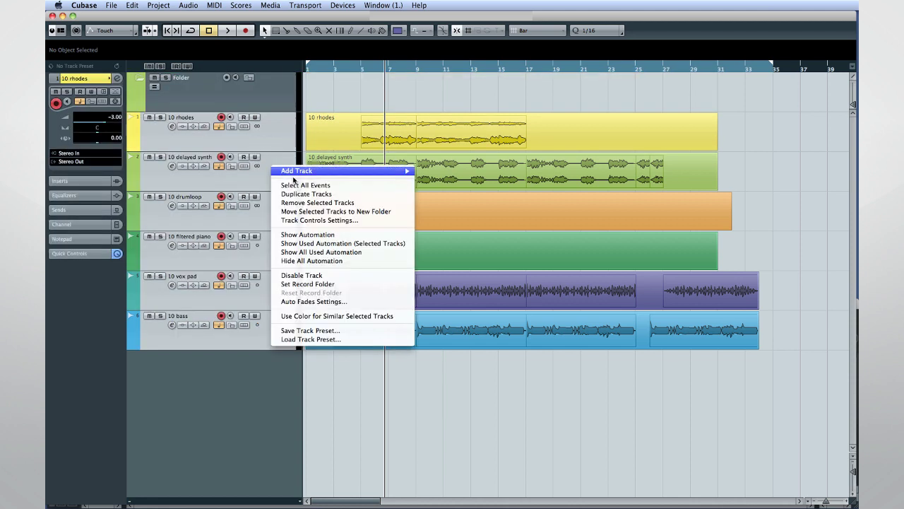
pyautogui.click(397, 212)
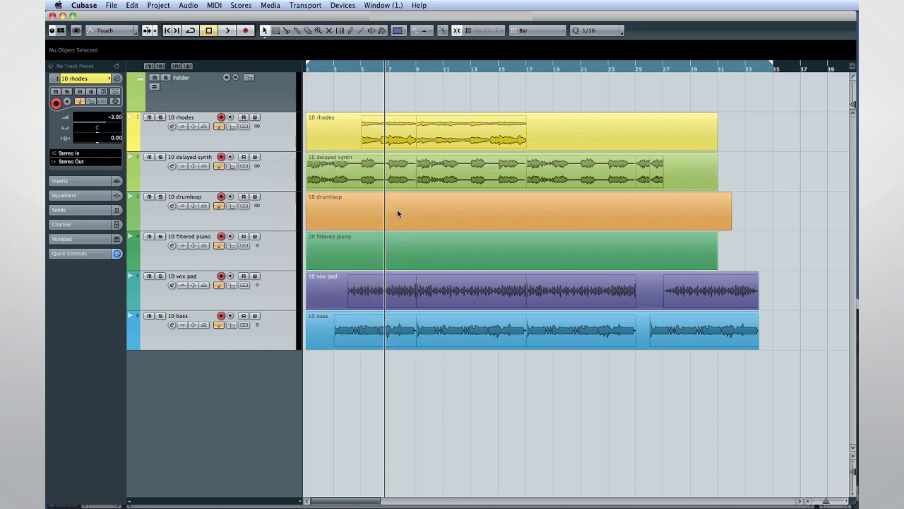
# Remove the leftover empty folder track and enable group editing on the remaining folder
pyautogui.click(266, 102)
pyautogui.rightClick(265, 102)
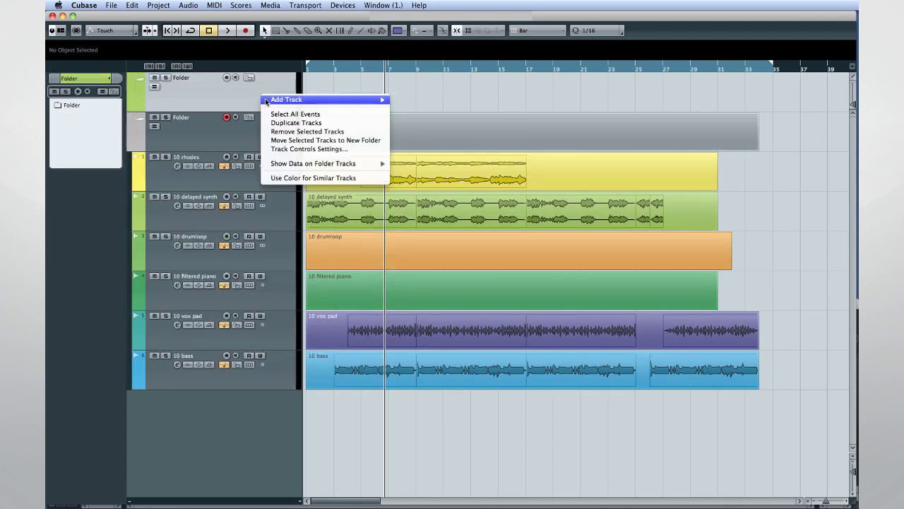
pyautogui.click(294, 131)
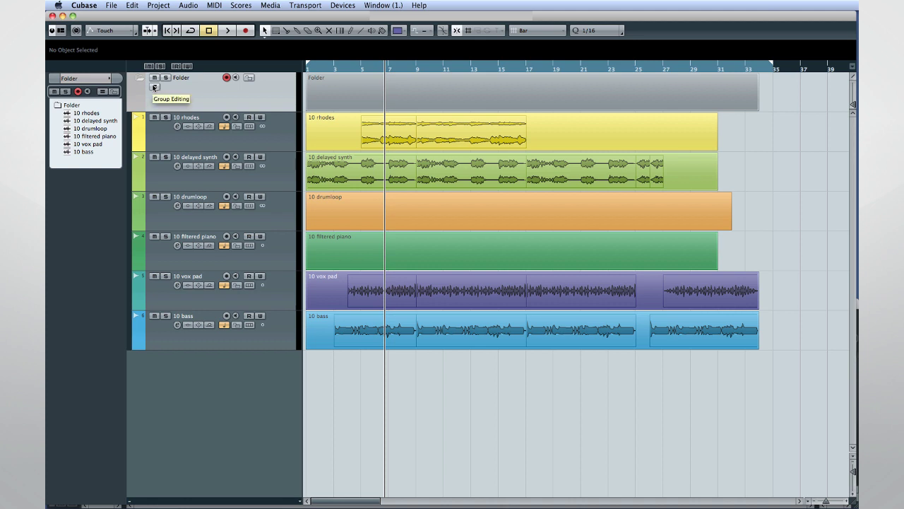
pyautogui.click(154, 87)
# Split all tracks' parts together at bars 9, 17, 19, 25 and around 28
pyautogui.press('3')
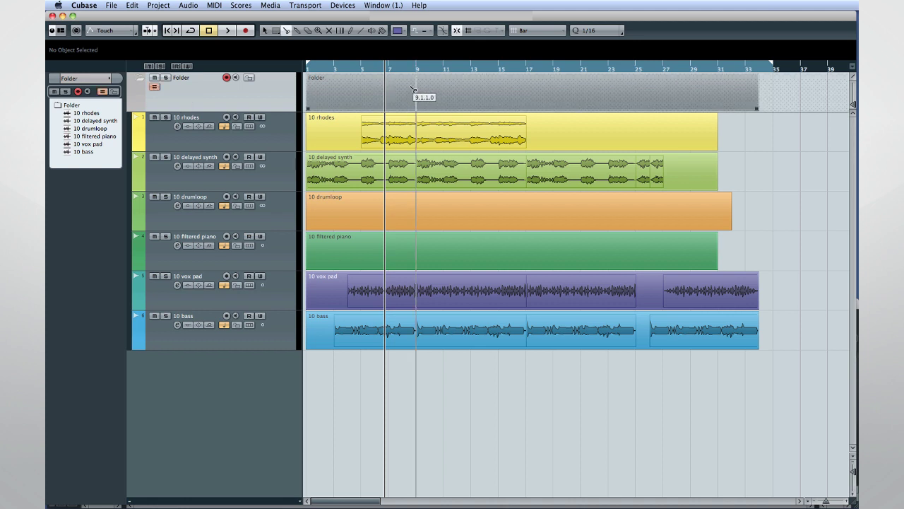
pyautogui.click(416, 91)
pyautogui.click(526, 92)
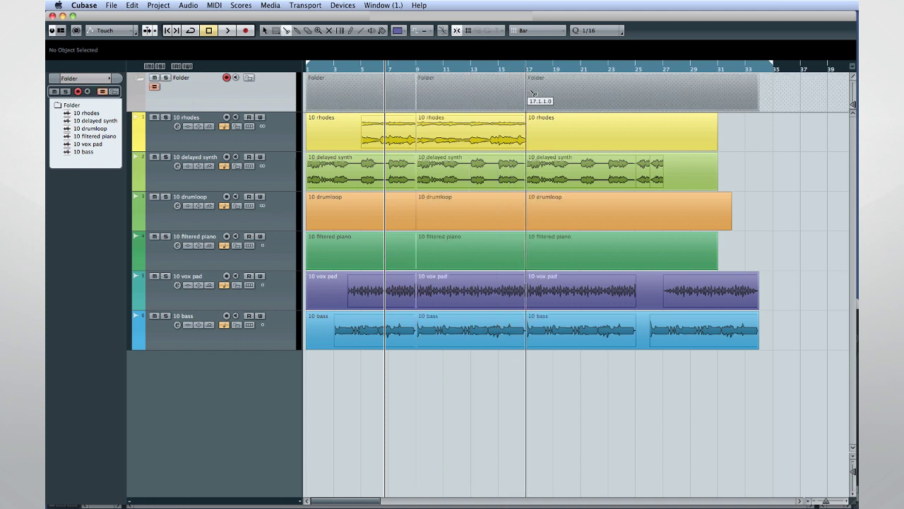
pyautogui.click(553, 92)
pyautogui.click(636, 92)
pyautogui.click(677, 95)
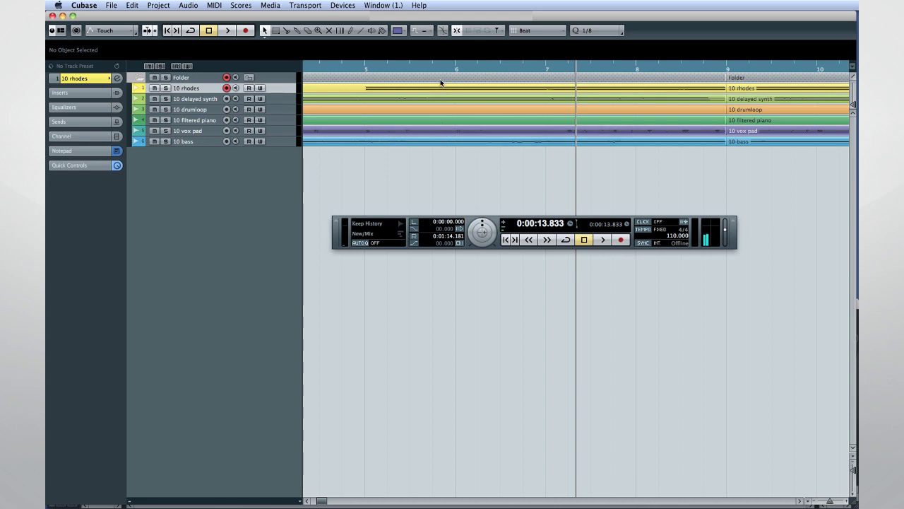
# Switch the ruler to timecode and check the available grid sizes
pyautogui.rightClick(438, 65)
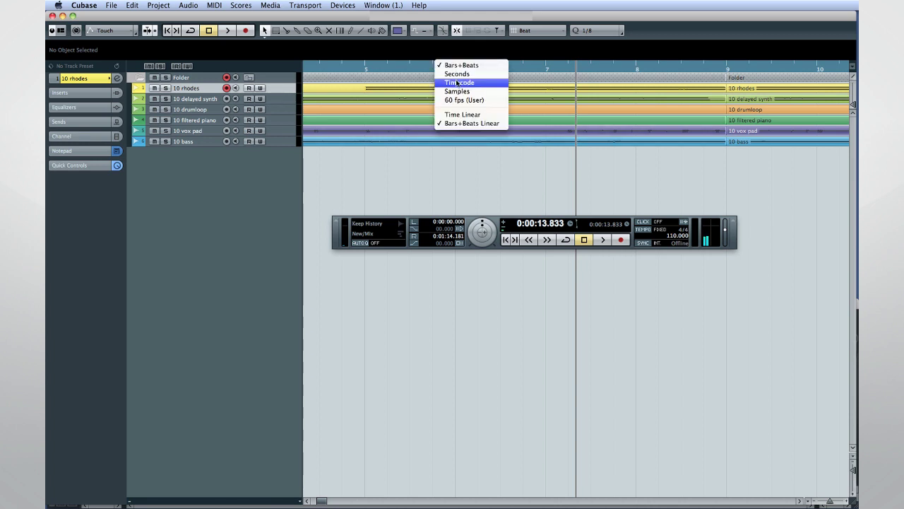
pyautogui.click(459, 83)
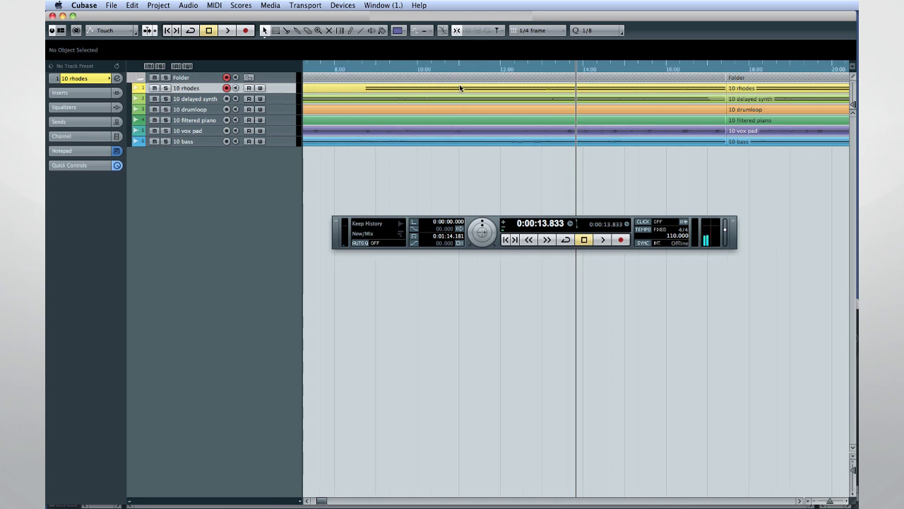
pyautogui.click(551, 31)
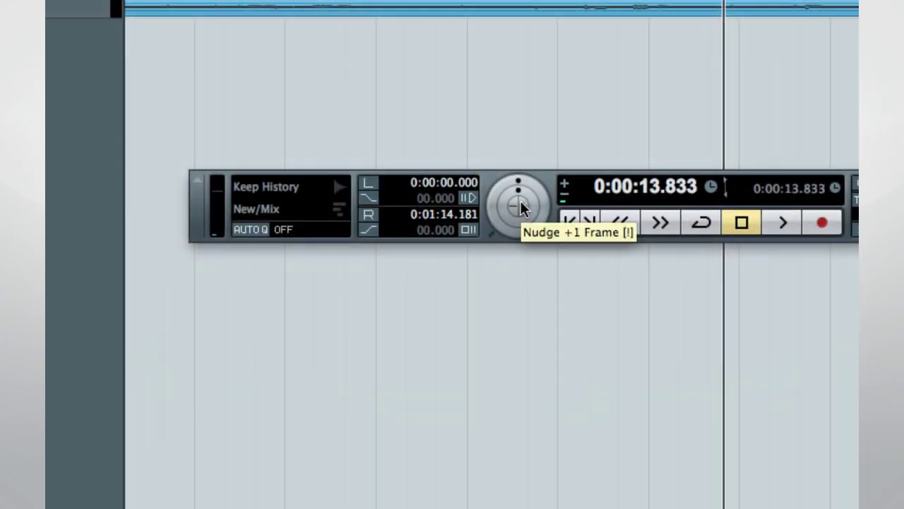
# Nudge the playhead forward frame by frame to 0:00:14.000
pyautogui.click(519, 205)
pyautogui.click(519, 205)
pyautogui.click(519, 205)
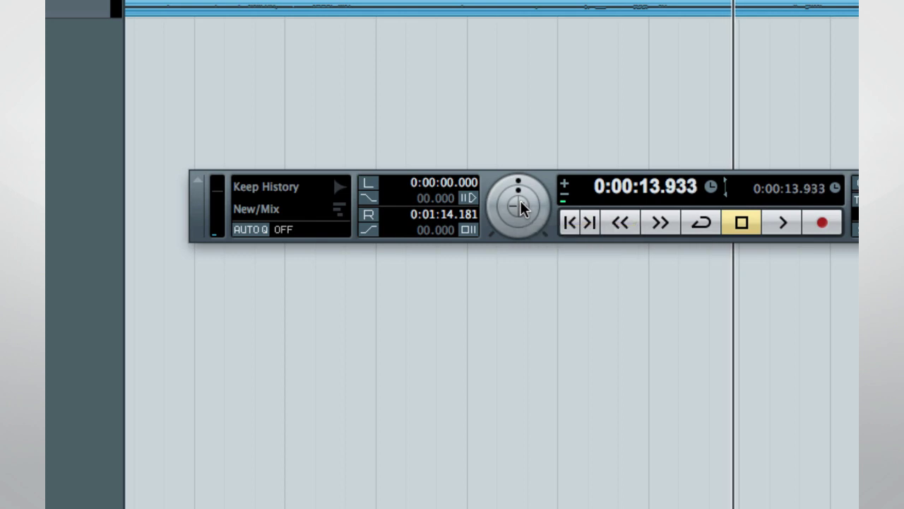
pyautogui.click(519, 205)
pyautogui.click(519, 205)
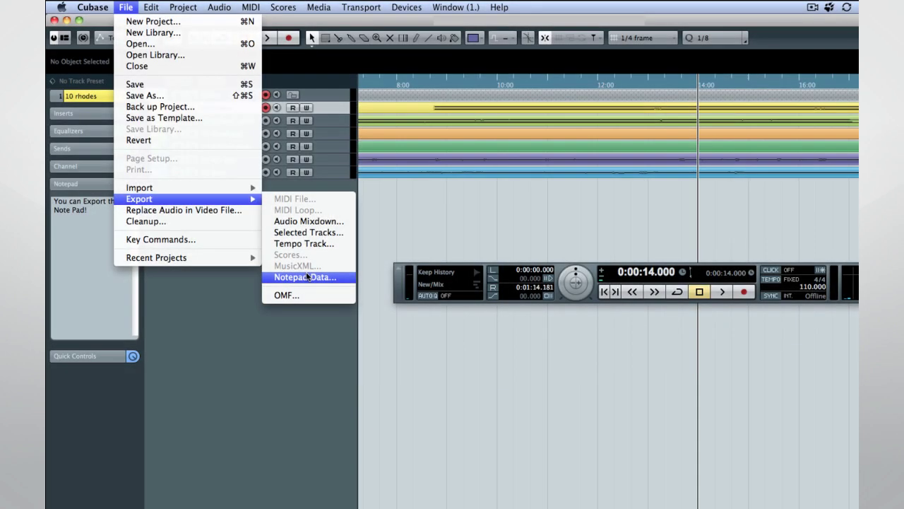
# Cancel the Notepad Data export, then view the 10 delayed synth and 10 drumloop notepads
pyautogui.click(308, 276)
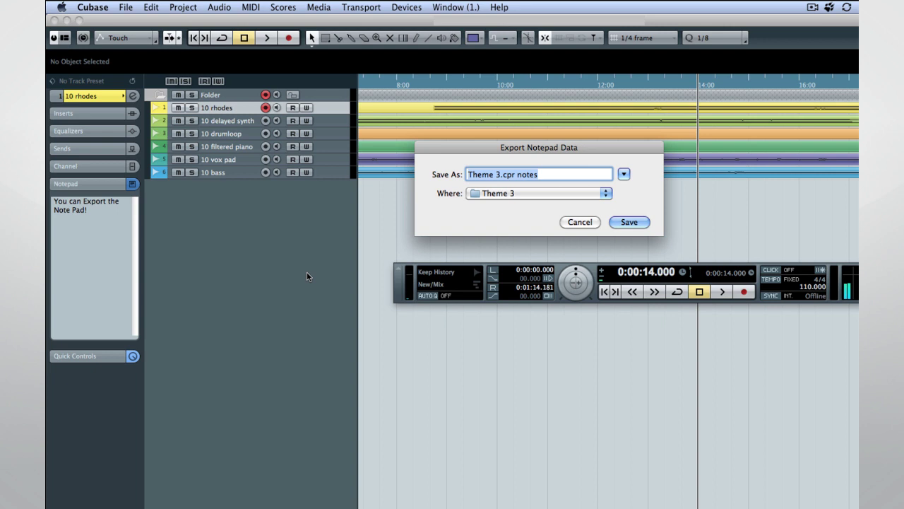
pyautogui.click(591, 222)
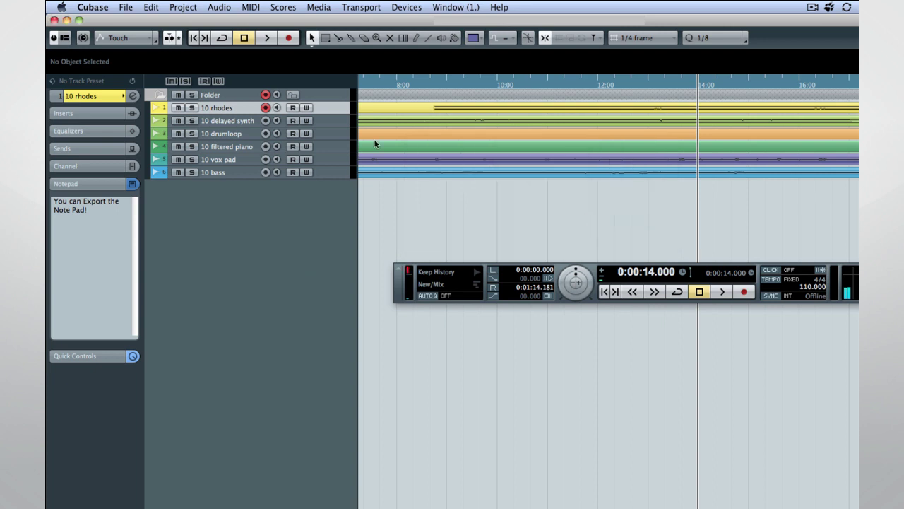
pyautogui.click(336, 122)
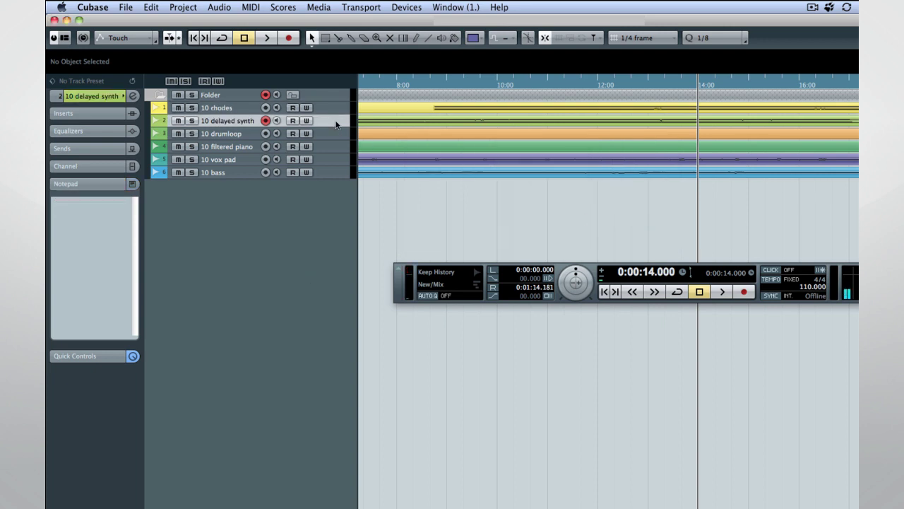
pyautogui.click(335, 135)
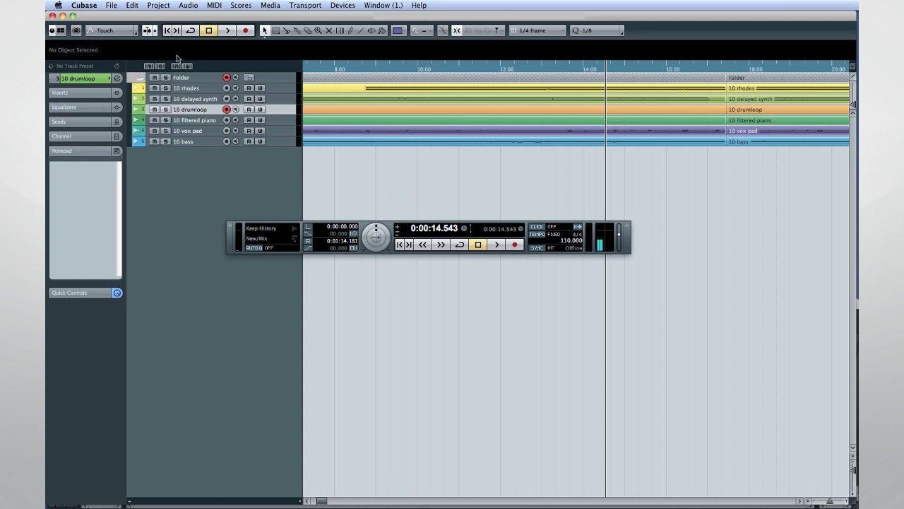
pyautogui.click(159, 5)
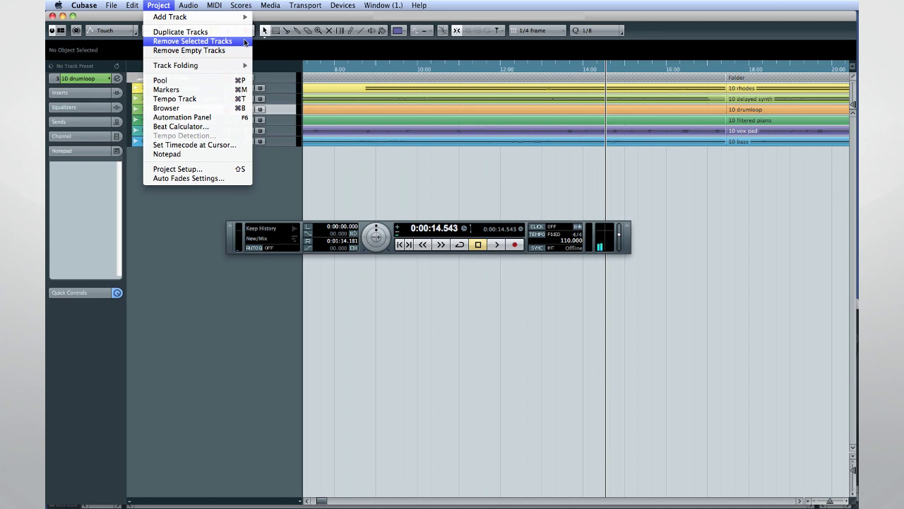
pyautogui.click(278, 180)
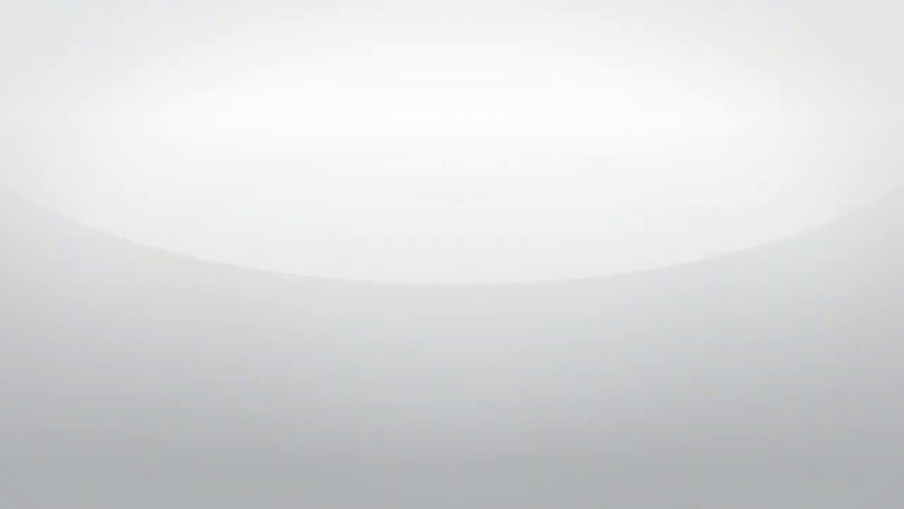
pyautogui.click(279, 230)
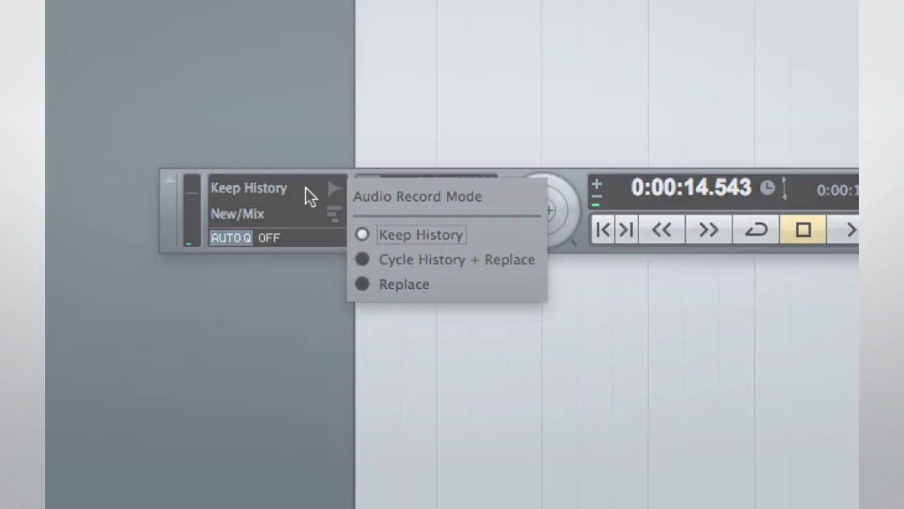
pyautogui.click(269, 216)
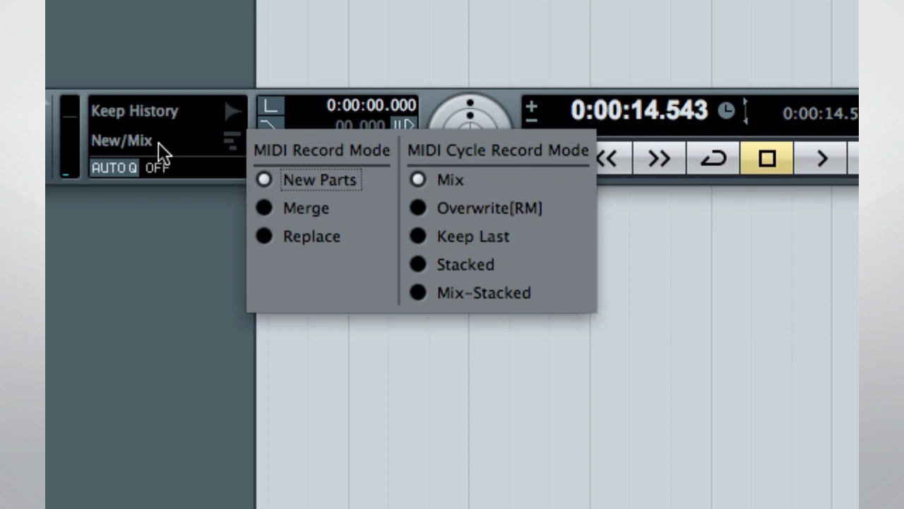
pyautogui.press('Escape')
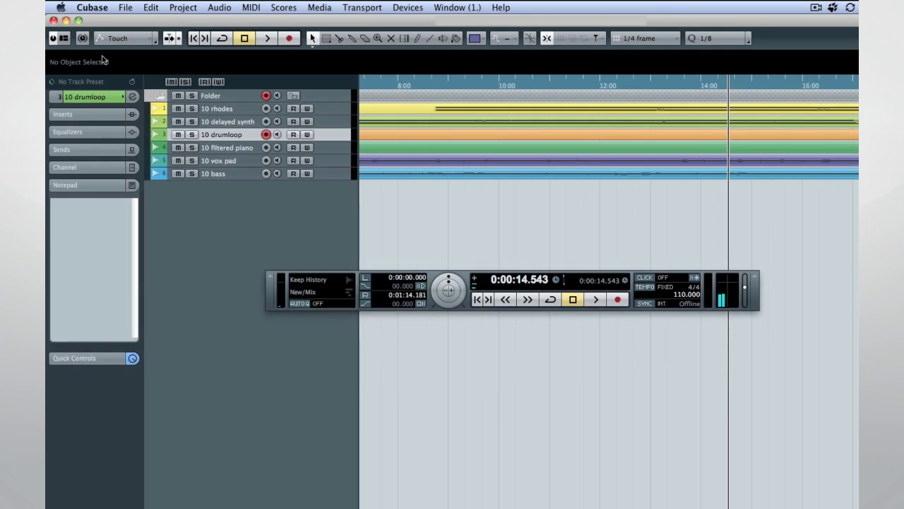
# Leave Enable Record on Selected Audio and MIDI Track checked in Preferences and confirm with OK
pyautogui.click(92, 8)
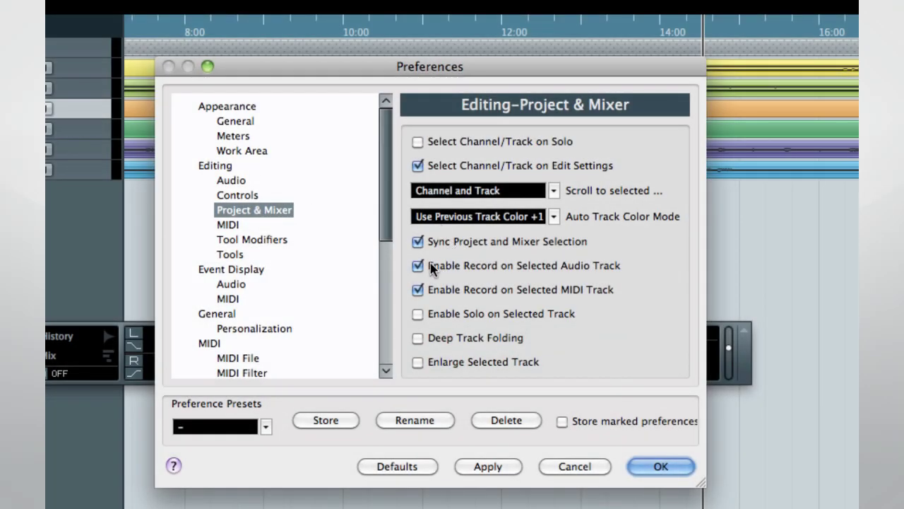
pyautogui.click(418, 266)
pyautogui.click(419, 266)
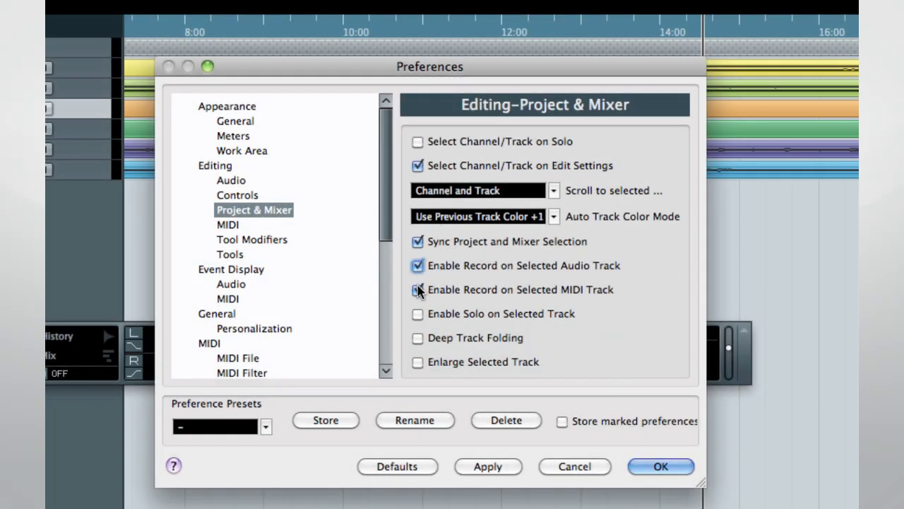
pyautogui.click(418, 290)
pyautogui.click(418, 290)
pyautogui.click(646, 466)
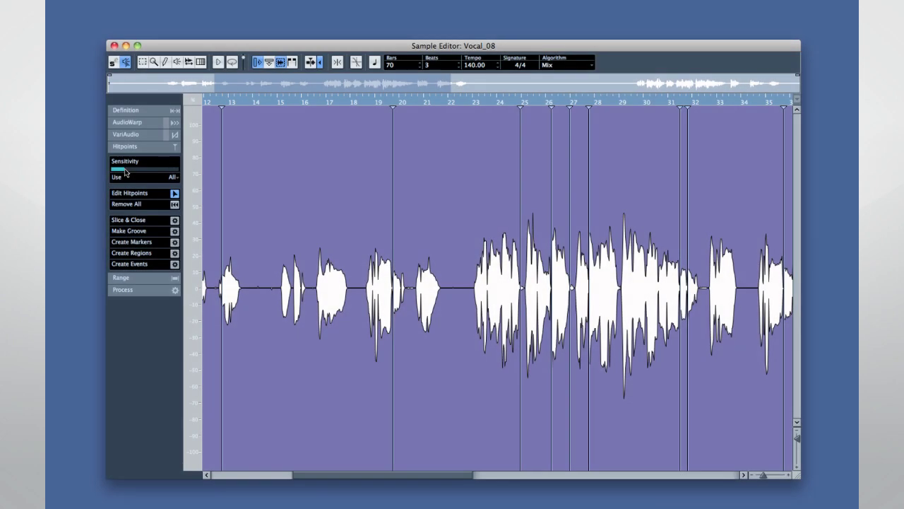
# Raise Vocal_08's hitpoint sensitivity and set the hitpoint Use filter to 1/16
pyautogui.moveTo(127, 172)
pyautogui.mouseDown()
pyautogui.moveTo(154, 173)
pyautogui.moveTo(144, 172)
pyautogui.mouseUp()
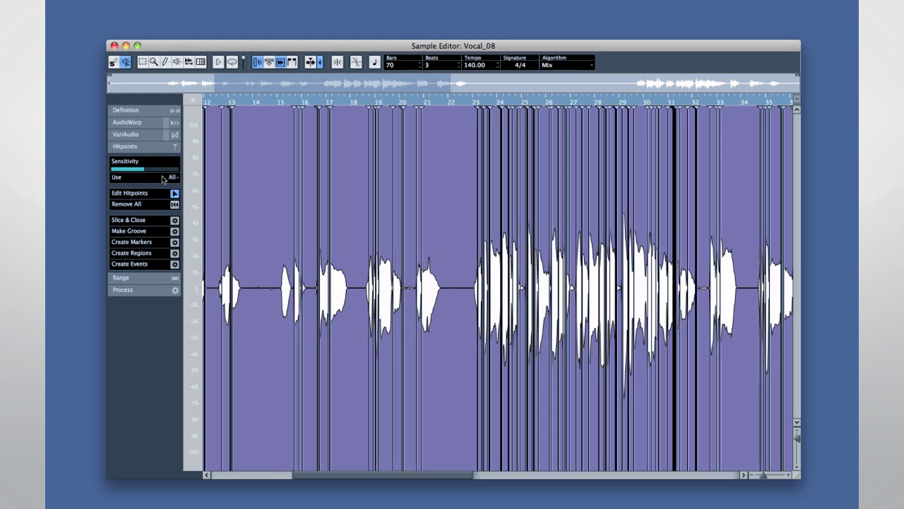
pyautogui.click(172, 177)
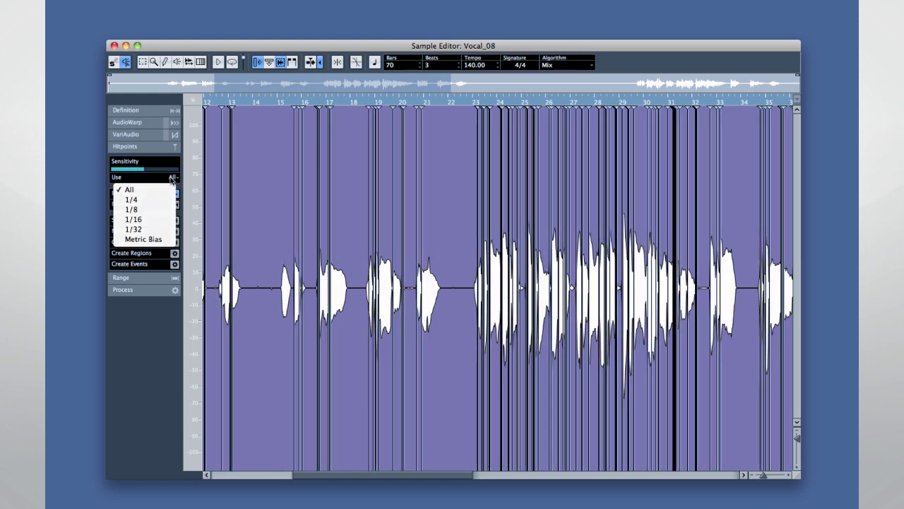
pyautogui.click(159, 219)
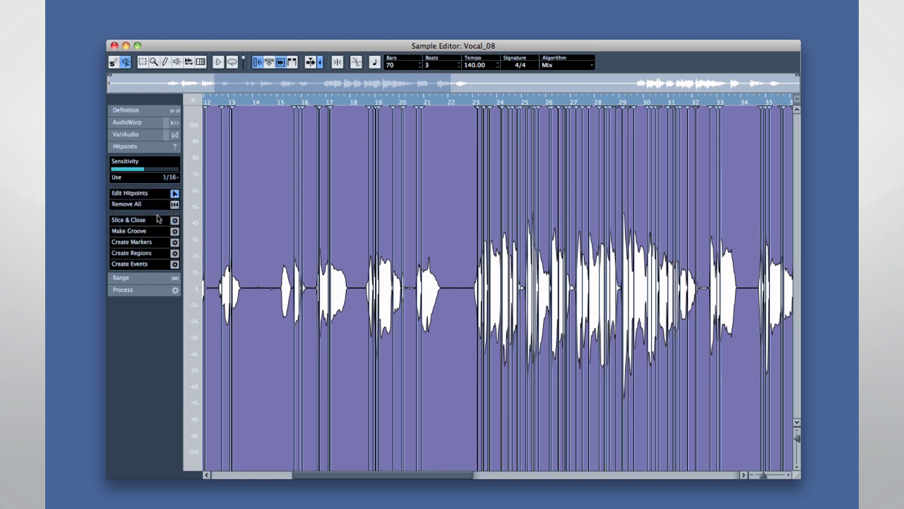
pyautogui.click(170, 177)
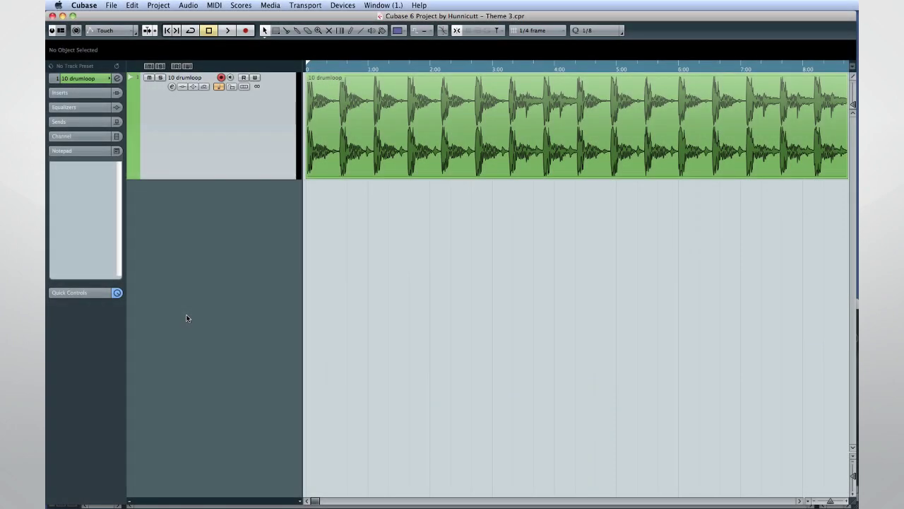
# Open the 10 drumloop event in the Sample Editor and raise its hitpoint threshold
pyautogui.doubleClick(408, 150)
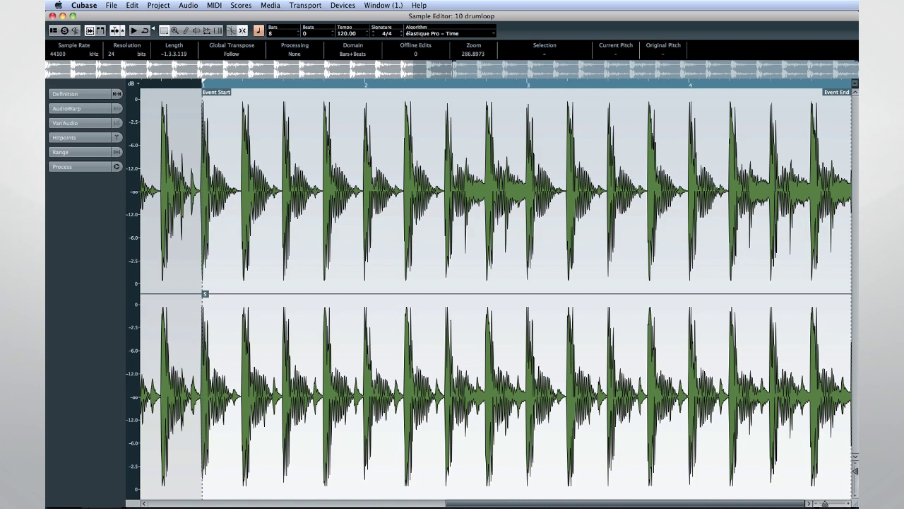
pyautogui.click(104, 138)
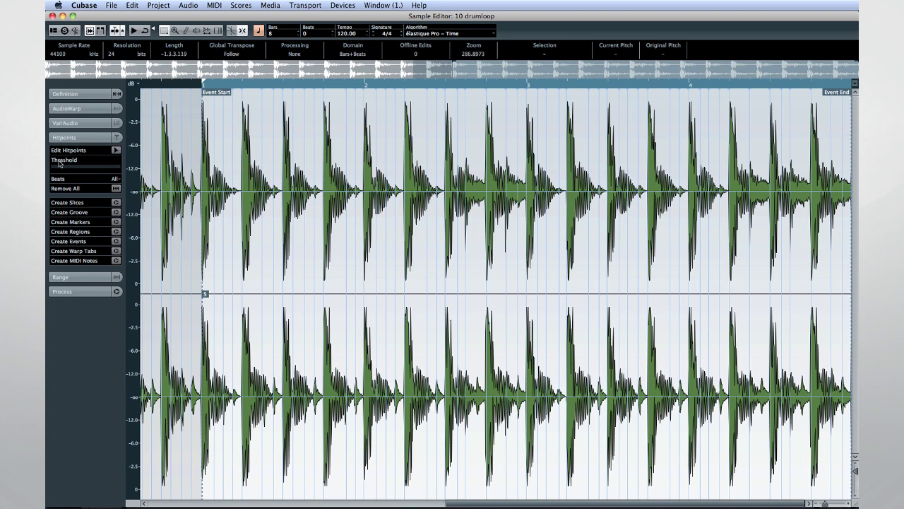
pyautogui.moveTo(59, 167)
pyautogui.mouseDown()
pyautogui.moveTo(109, 170)
pyautogui.moveTo(70, 171)
pyautogui.mouseUp()
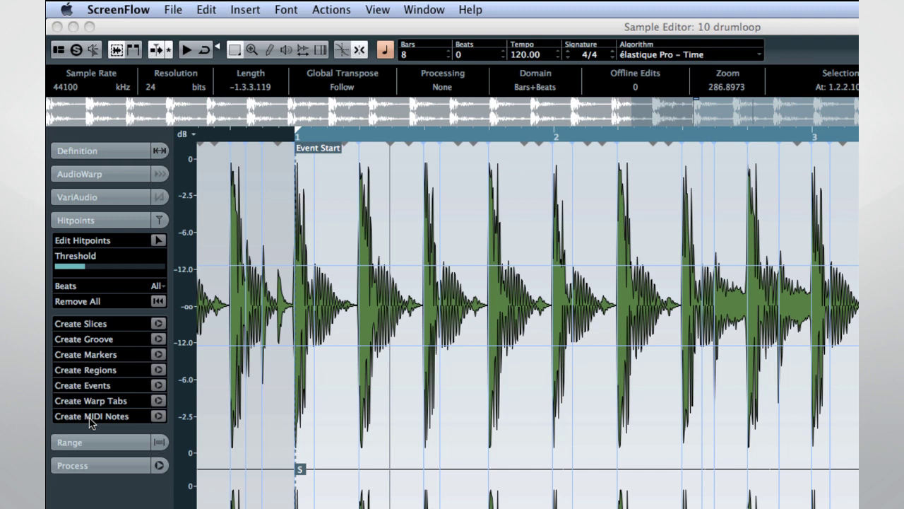
# Create 1/4-length A#0 MIDI notes from the hitpoints on a new MIDI track, disabling musical mode
pyautogui.click(157, 417)
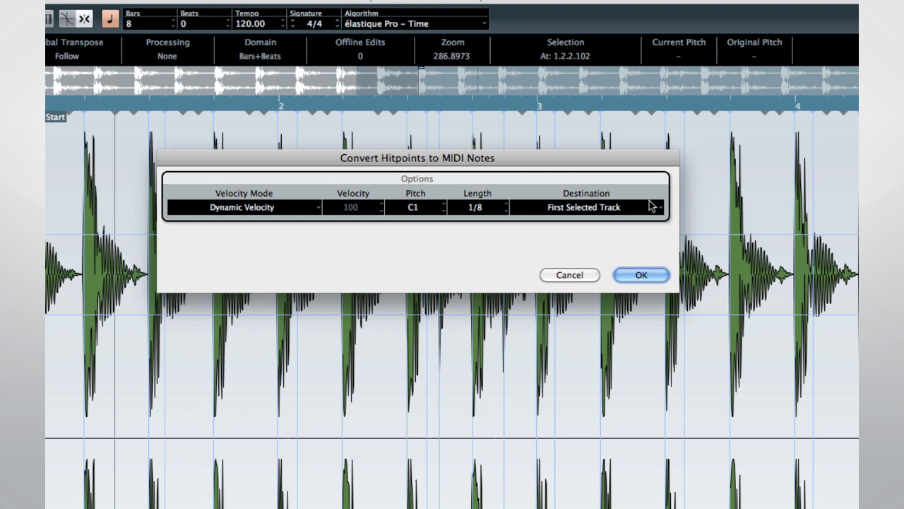
pyautogui.click(656, 207)
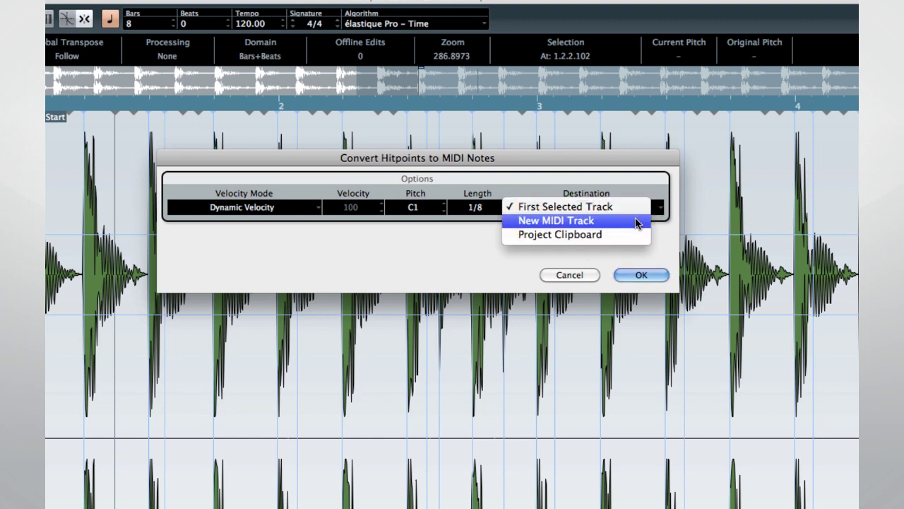
pyautogui.click(638, 223)
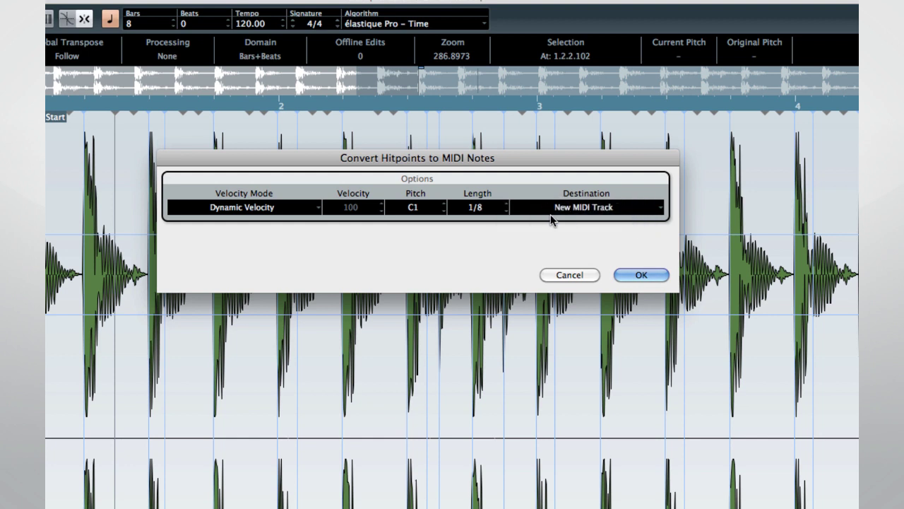
pyautogui.click(507, 204)
pyautogui.click(443, 210)
pyautogui.click(444, 211)
pyautogui.click(640, 274)
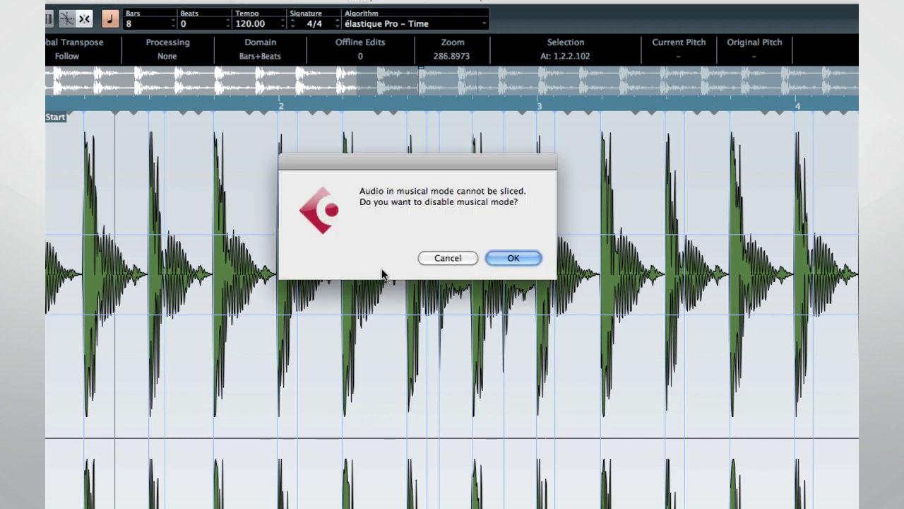
pyautogui.click(514, 258)
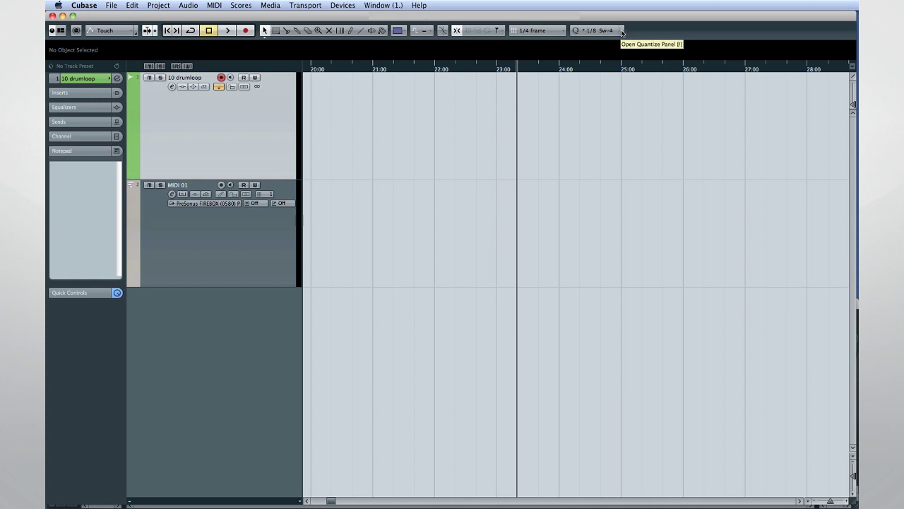
# Open the Quantize Panel and check the grid presets, keeping the 1/8 grid with 4% swing
pyautogui.click(622, 30)
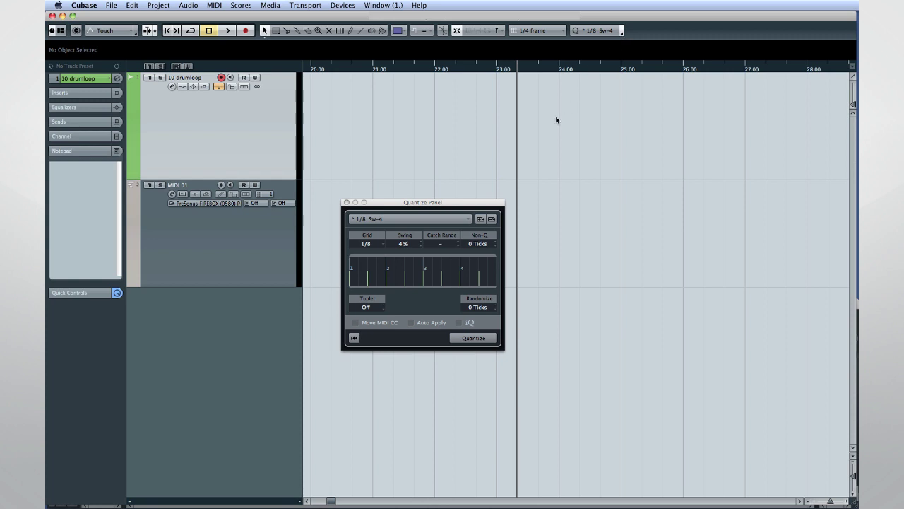
pyautogui.click(464, 220)
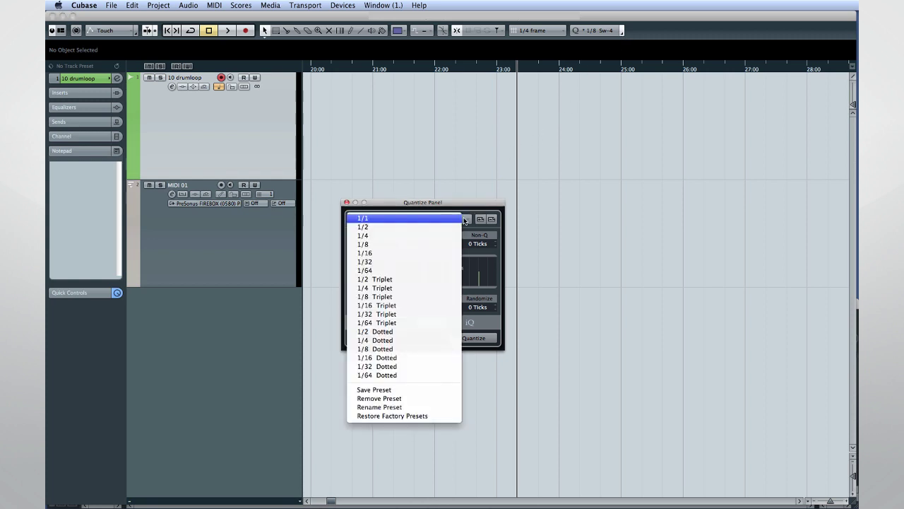
pyautogui.click(483, 366)
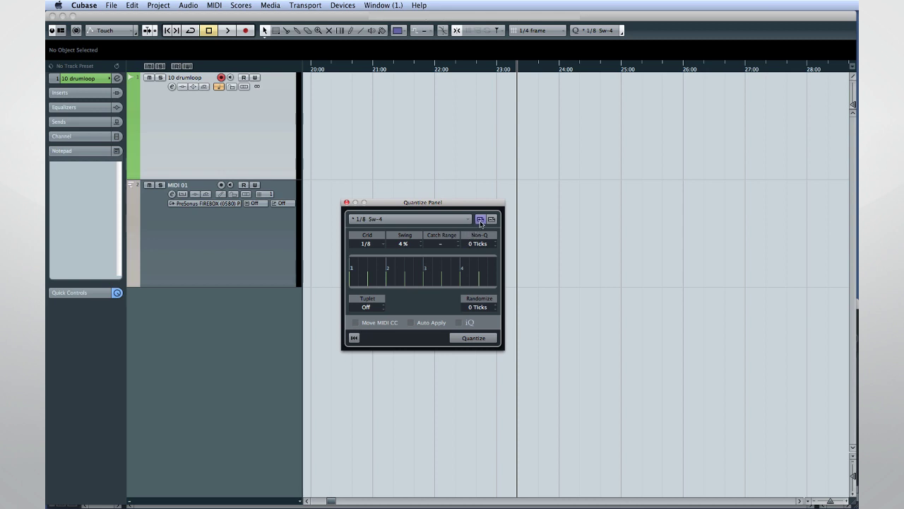
# Enable Move MIDI CC and Auto Apply, and set the Catch Range to 1 %
pyautogui.click(459, 323)
pyautogui.click(411, 323)
pyautogui.click(455, 244)
pyautogui.write('1')
pyautogui.press('Return')
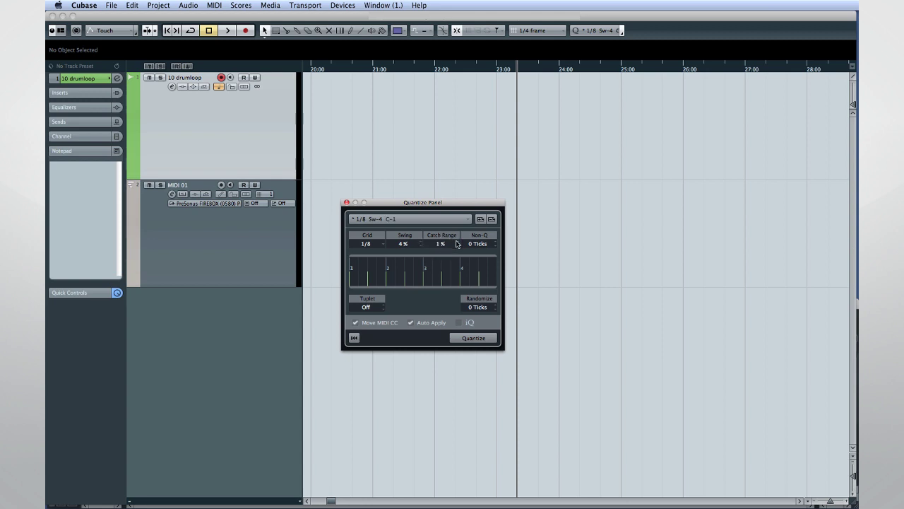